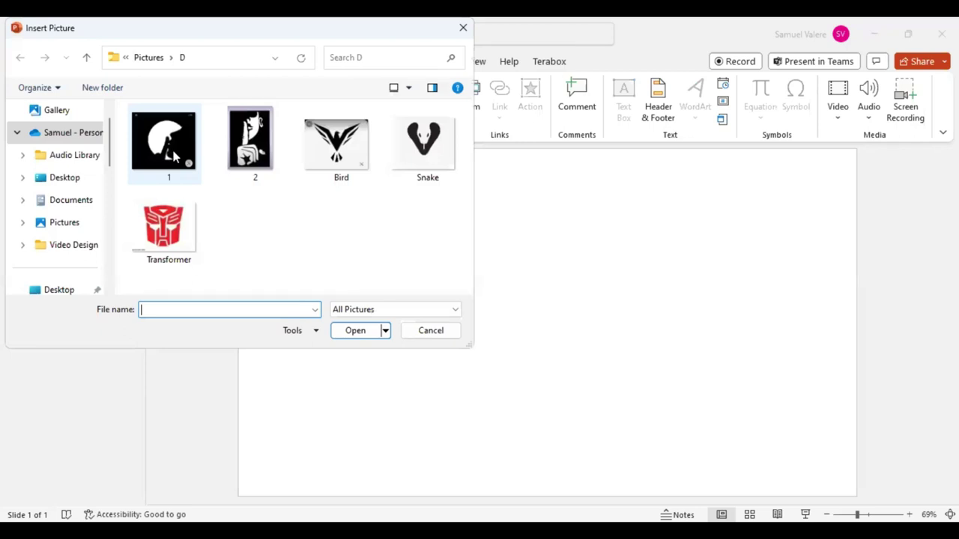
- Insert the black-and-white face silhouette picture '1' onto the slide
double_click(174, 155)
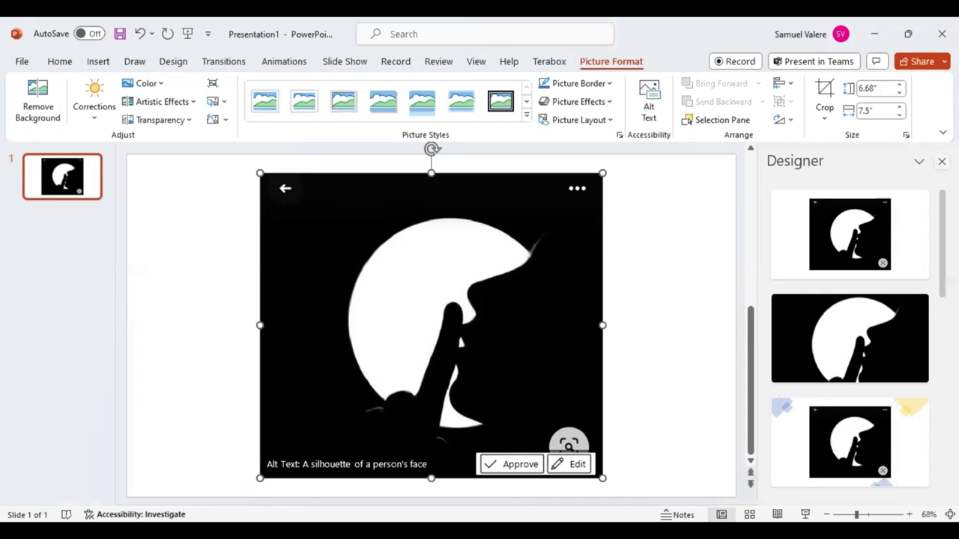
- Close Designer and set the silhouette picture's transparency to about 71%
click(942, 161)
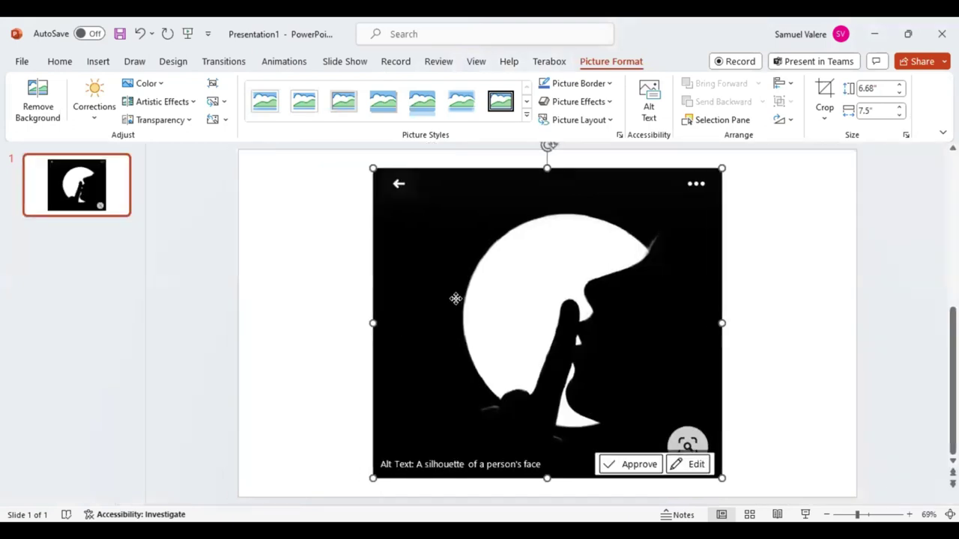
right_click(456, 301)
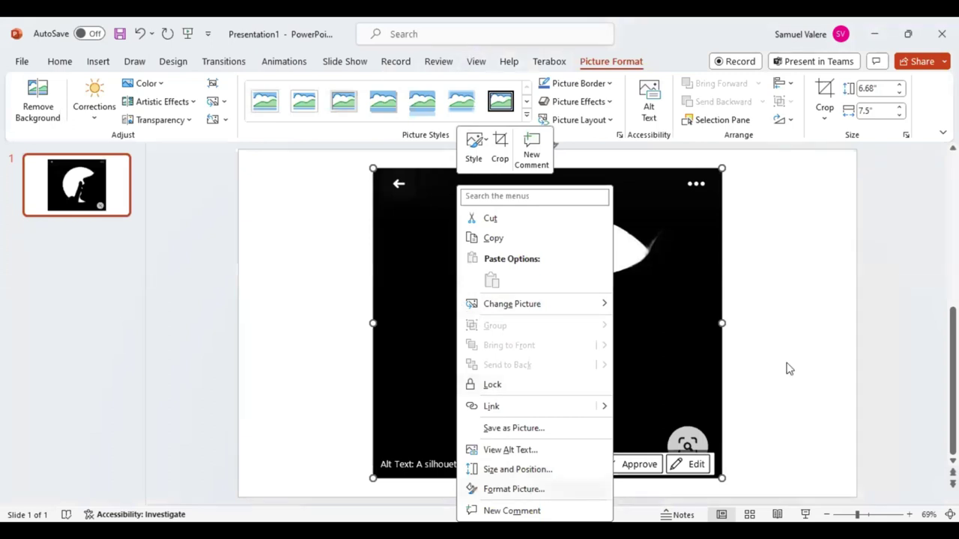
key(Return)
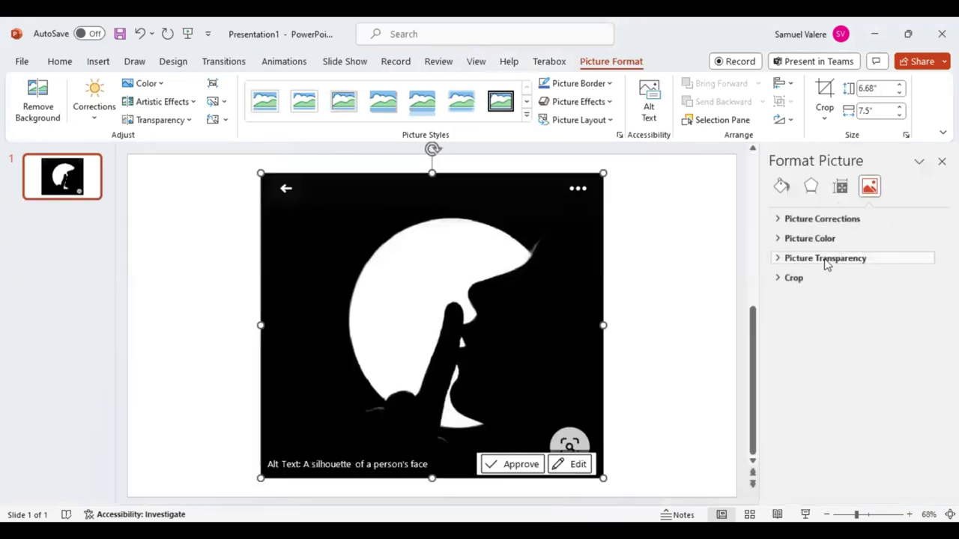
click(827, 259)
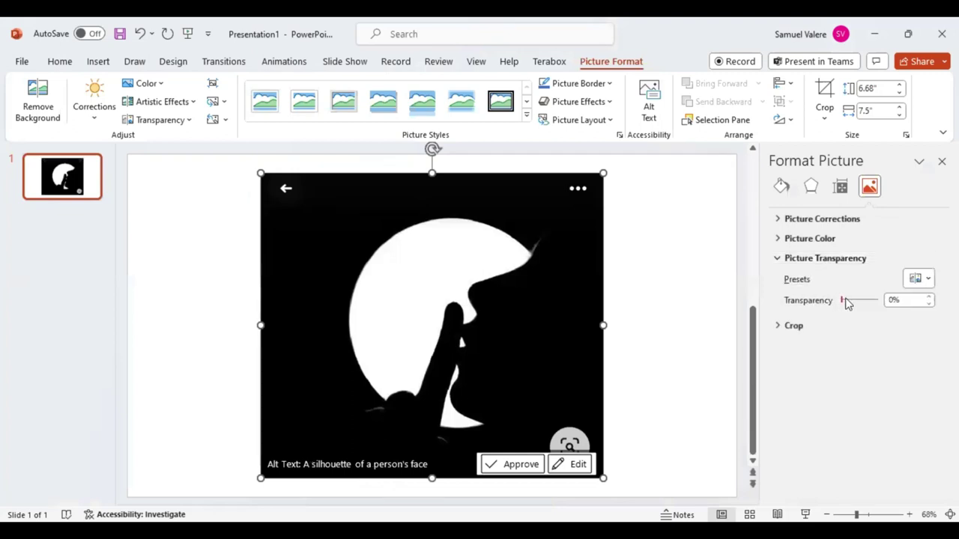
drag(847, 302, 866, 308)
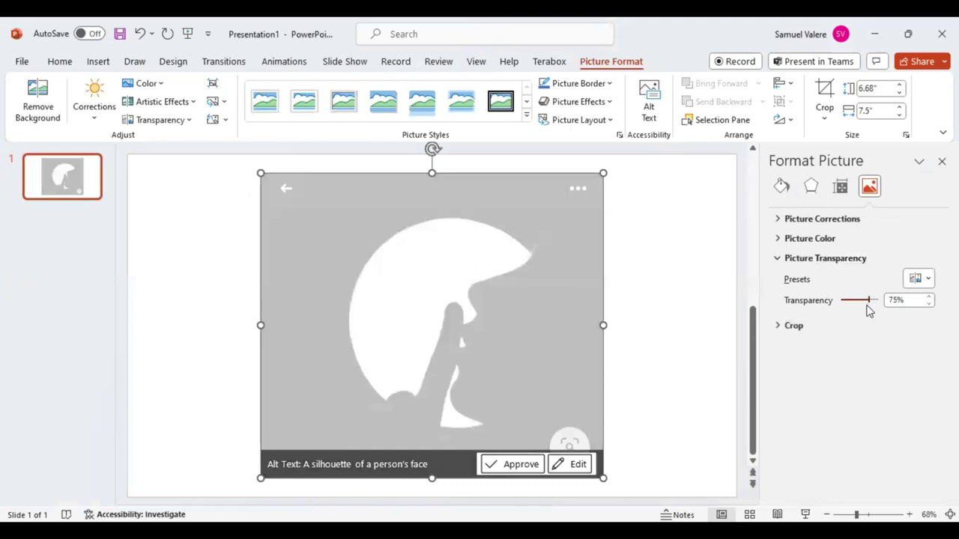
click(656, 373)
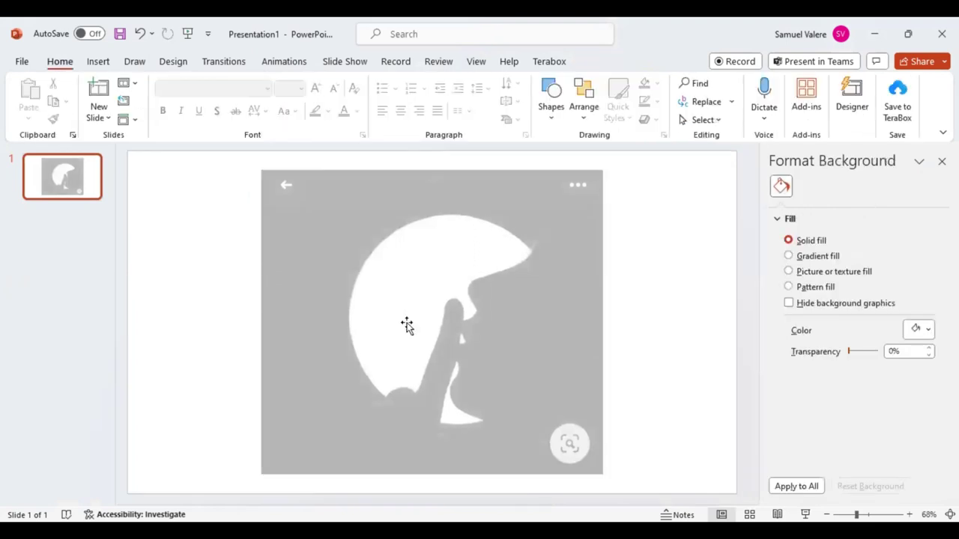
click(406, 323)
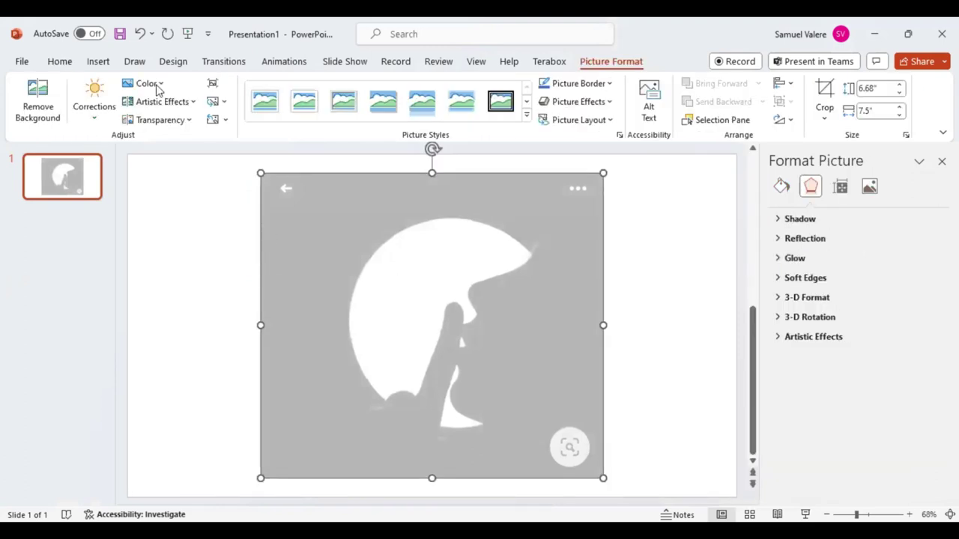
- Draw a 4.45-inch circle over the picture's white disc, then move it to the slide's upper left
click(98, 63)
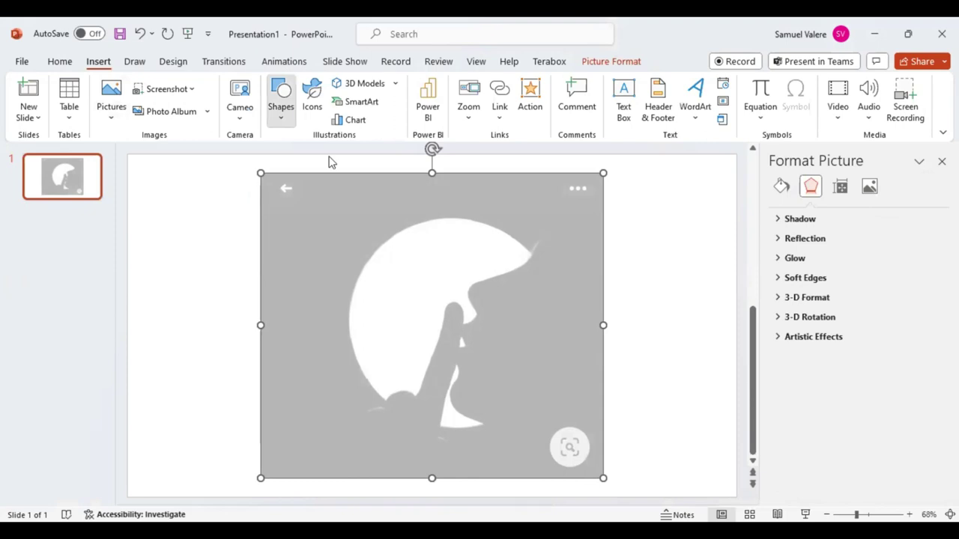
drag(396, 259, 464, 315)
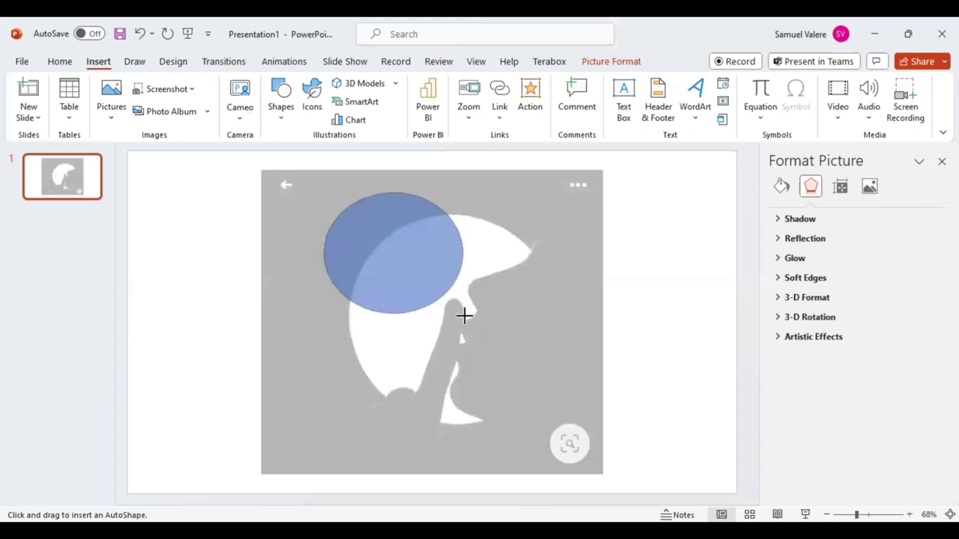
drag(463, 316, 571, 415)
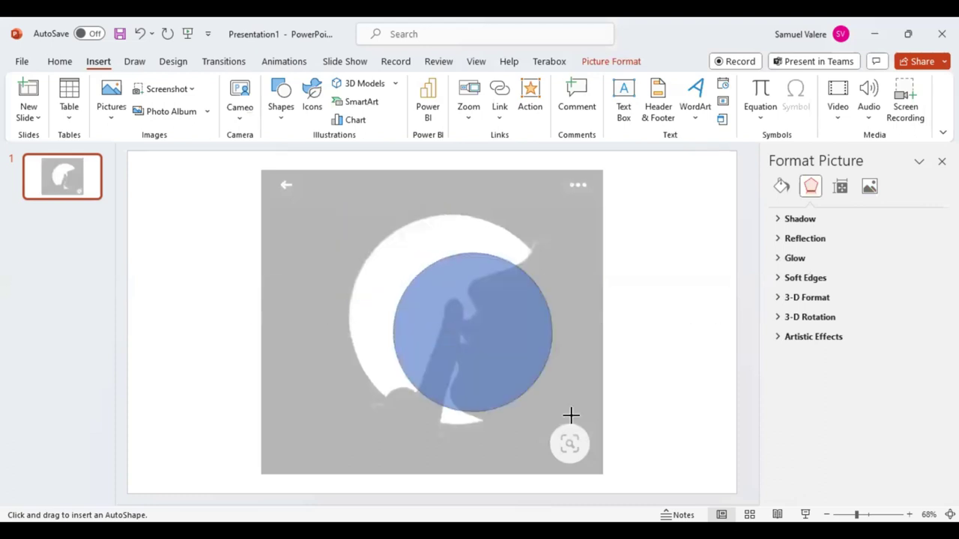
drag(571, 415, 544, 411)
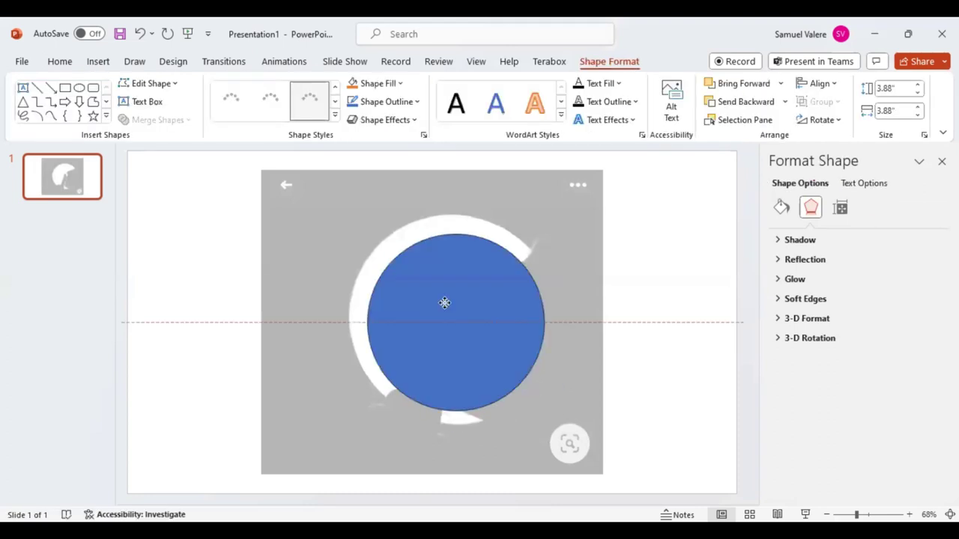
mouse_move(444, 303)
mouse_down()
mouse_move(434, 288)
mouse_move(445, 283)
mouse_up()
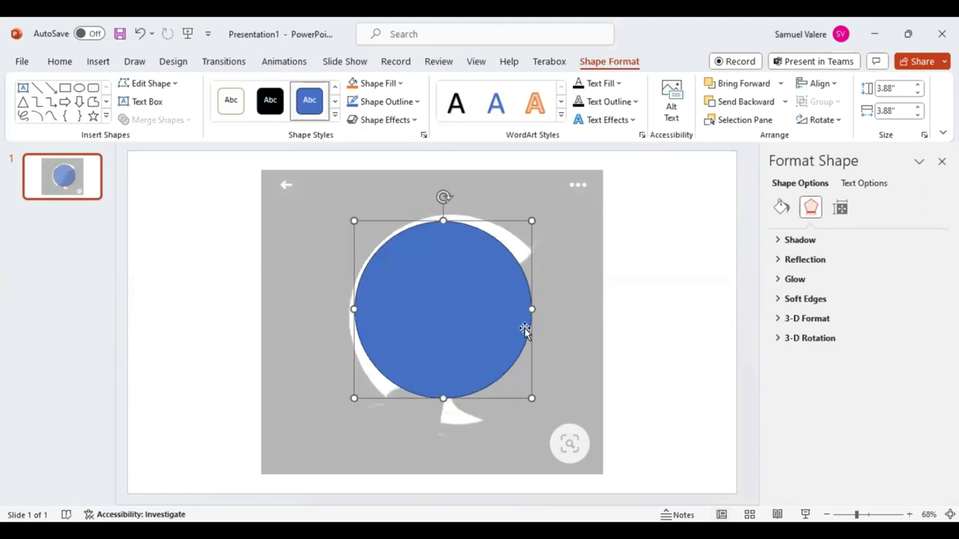
drag(532, 399, 547, 424)
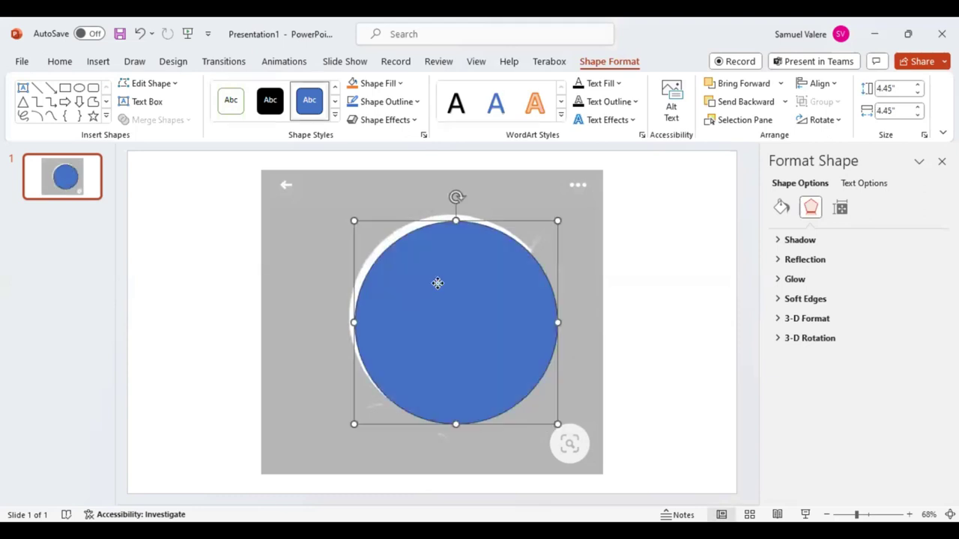
drag(436, 283, 433, 278)
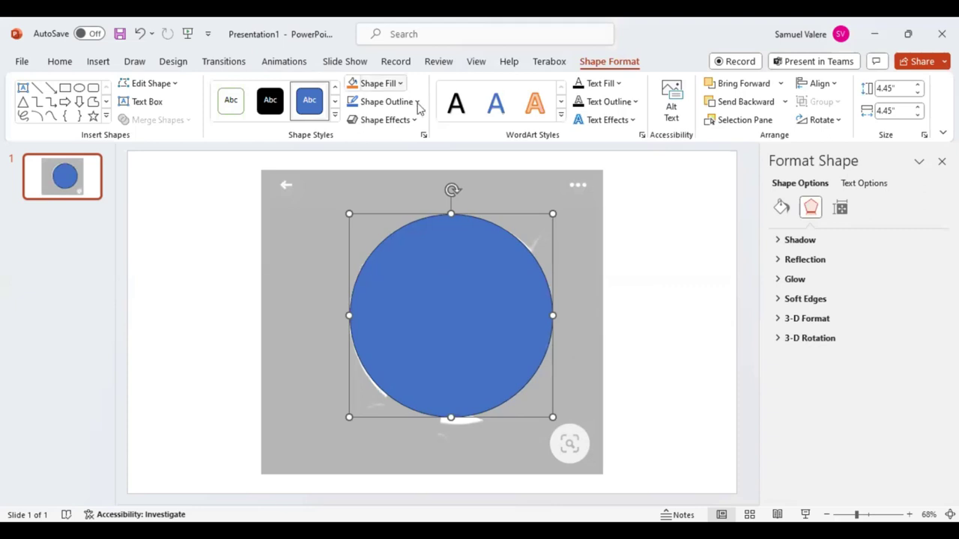
drag(451, 290, 249, 252)
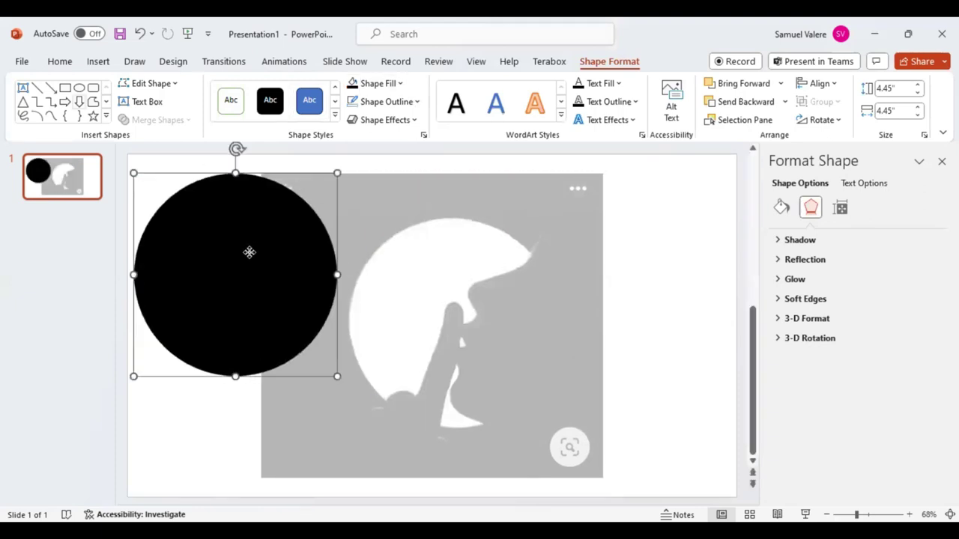
- Start a freeform curve with its first point on the silhouette's outline
click(50, 117)
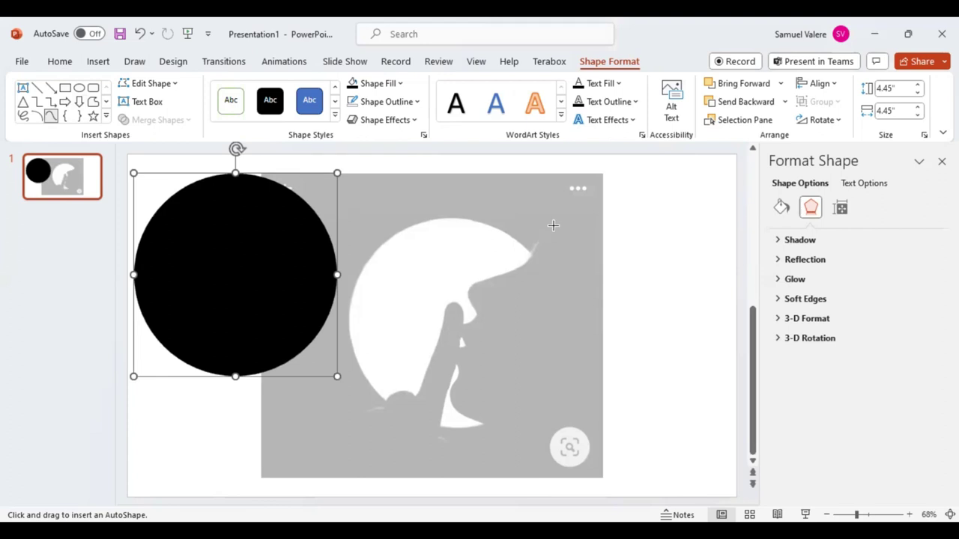
click(552, 224)
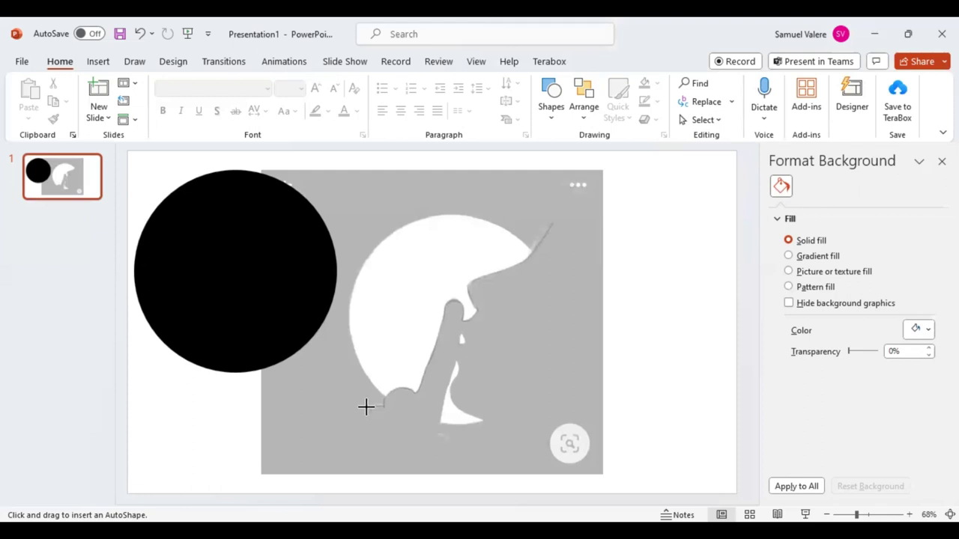
- Trace the face and hand outline, run along the bottom and right edges, and close the freeform
drag(366, 407, 361, 438)
drag(361, 438, 416, 466)
drag(486, 473, 359, 469)
click(359, 469)
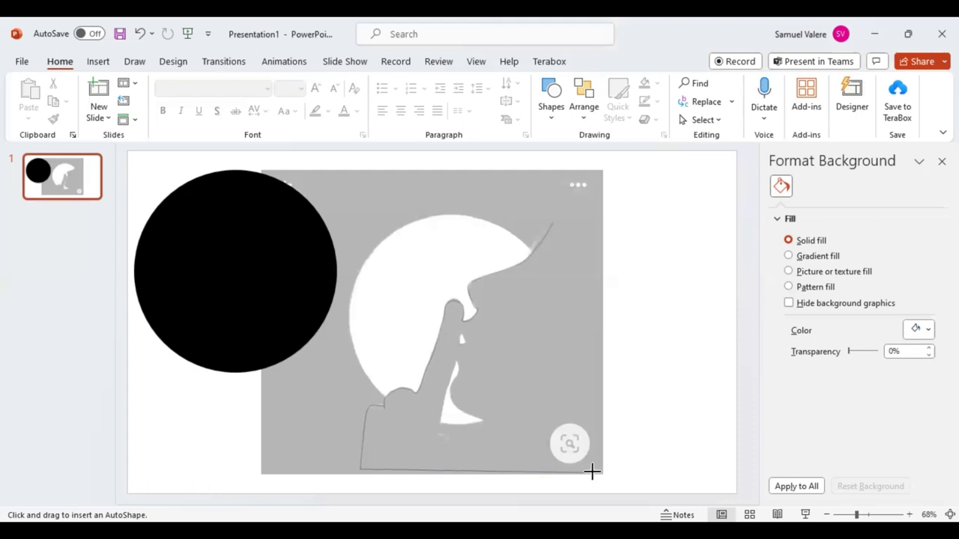
click(591, 471)
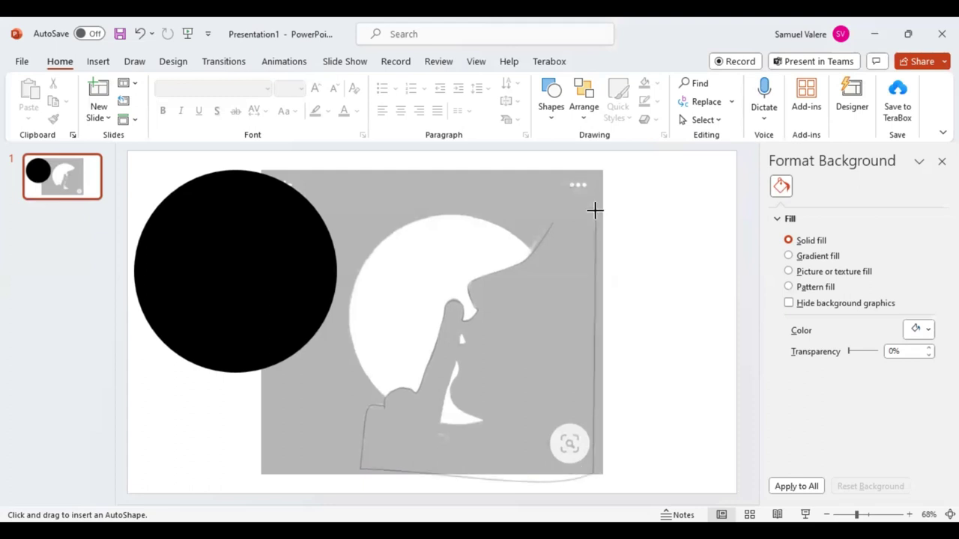
click(595, 210)
click(551, 220)
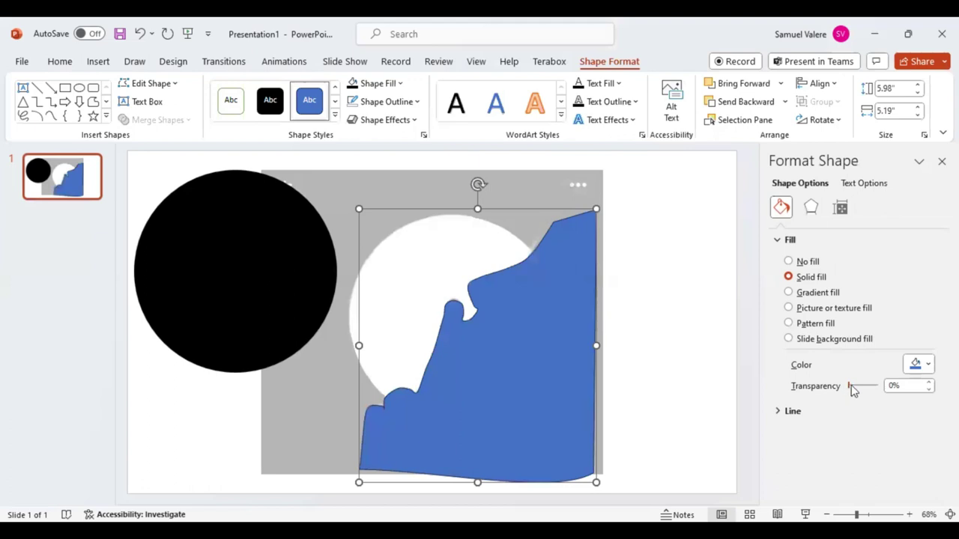
- Make the traced freeform see-through grey and draw a small freeform near the fingertip
drag(852, 390, 873, 392)
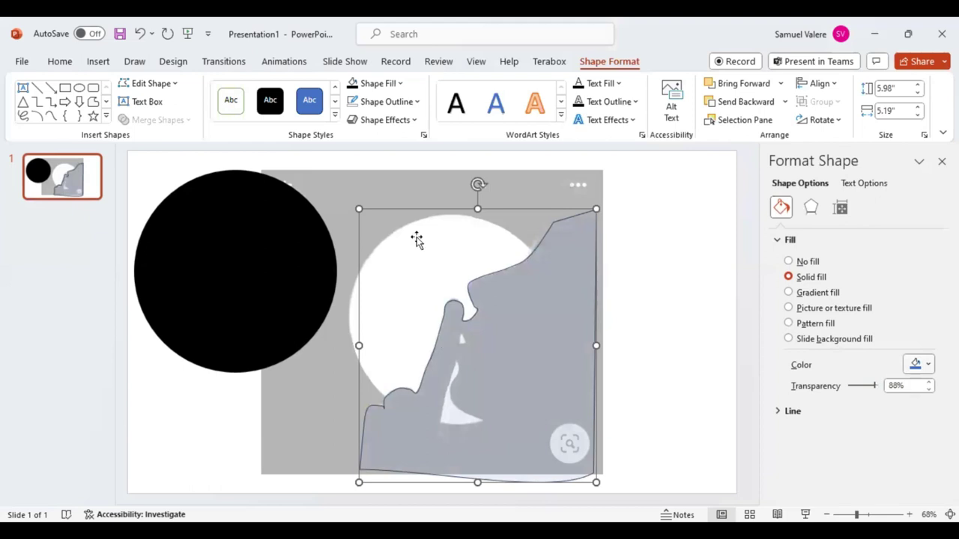
click(50, 117)
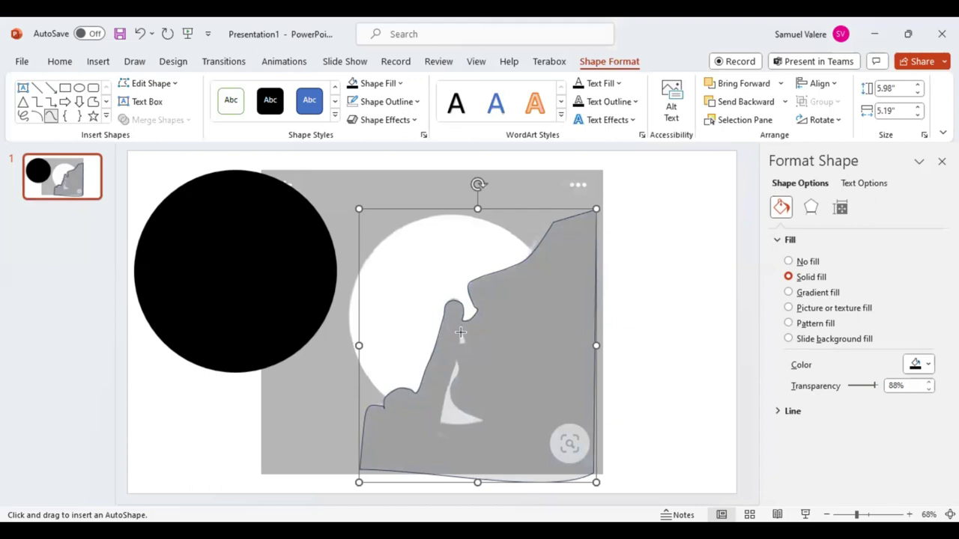
click(460, 333)
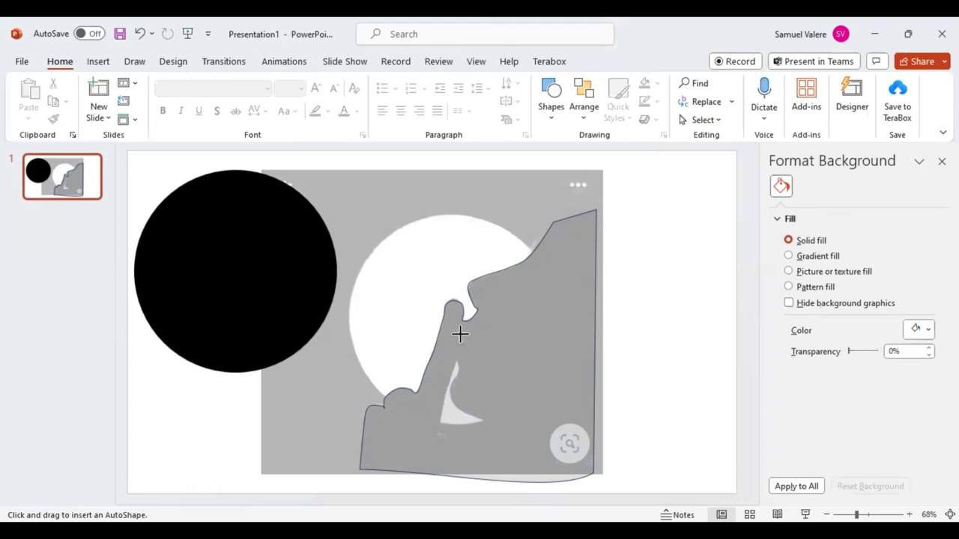
drag(460, 334, 463, 339)
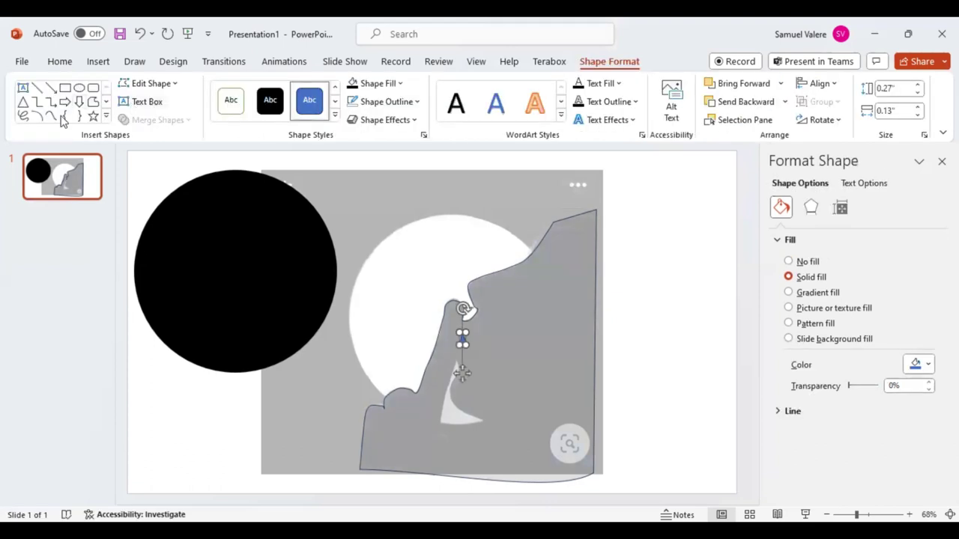
- Draw a 1.42 × 1.05-inch freeform filling the gap under the fingertip, then select it with the grey silhouette
click(51, 118)
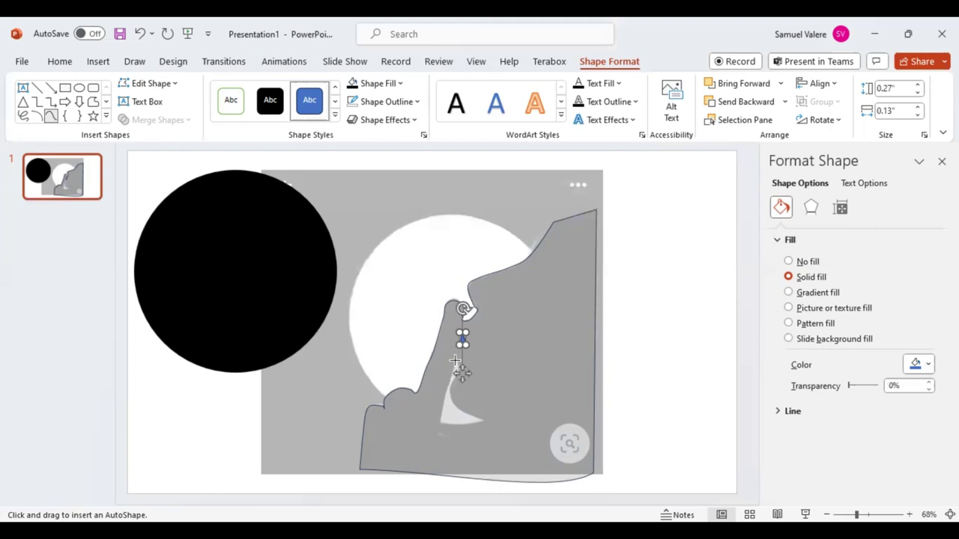
key(Escape)
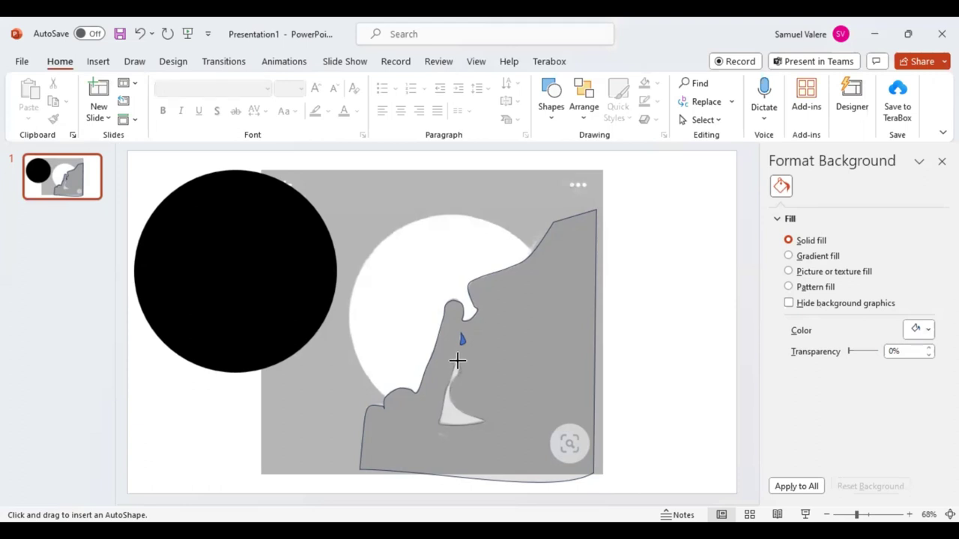
click(456, 360)
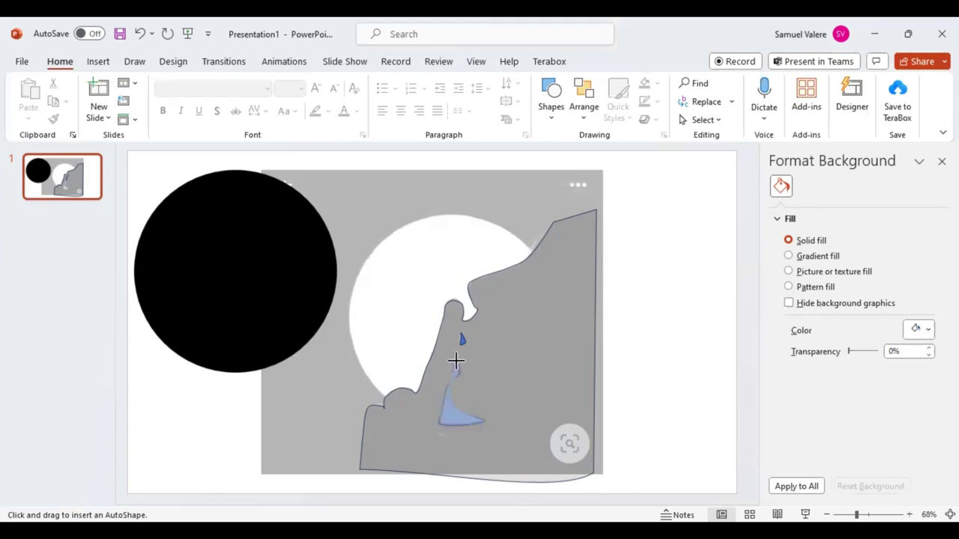
click(456, 361)
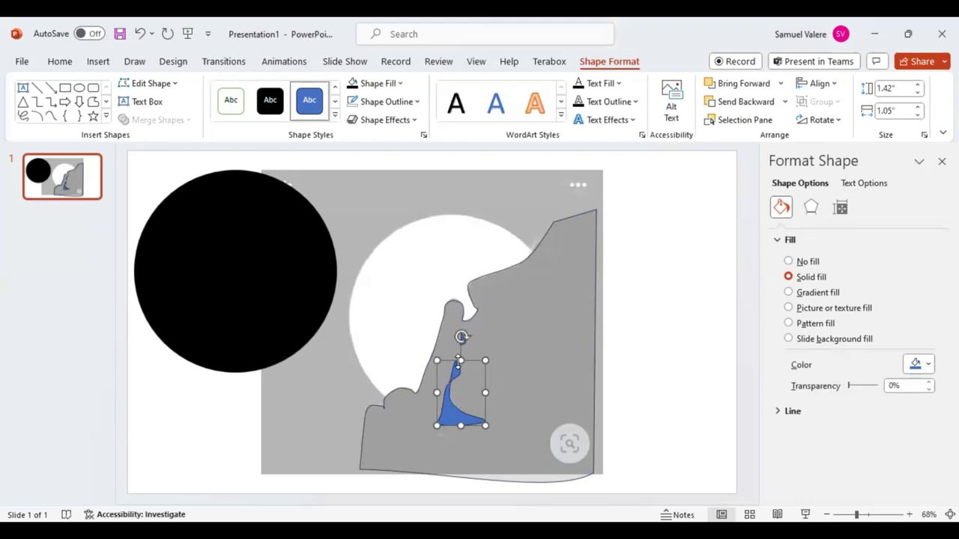
click(516, 338)
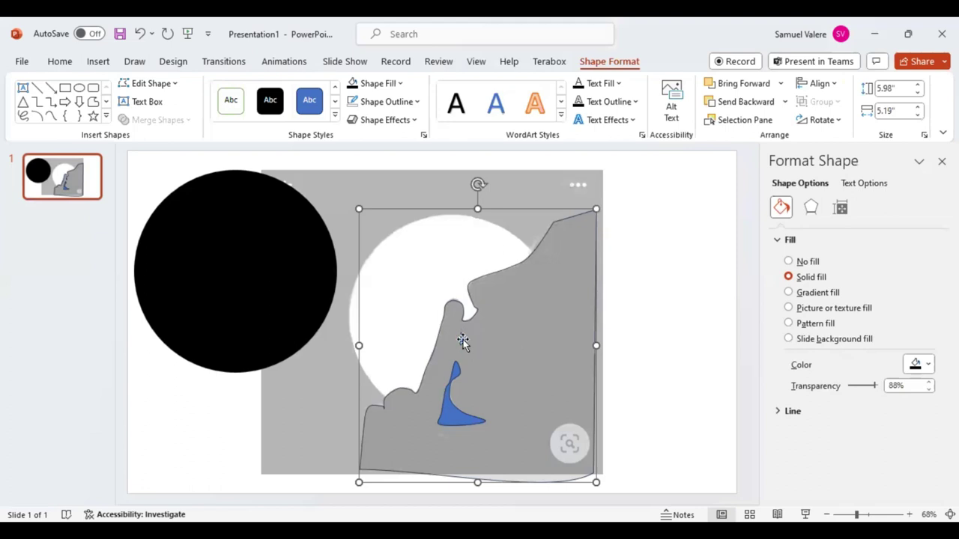
shift+click(451, 418)
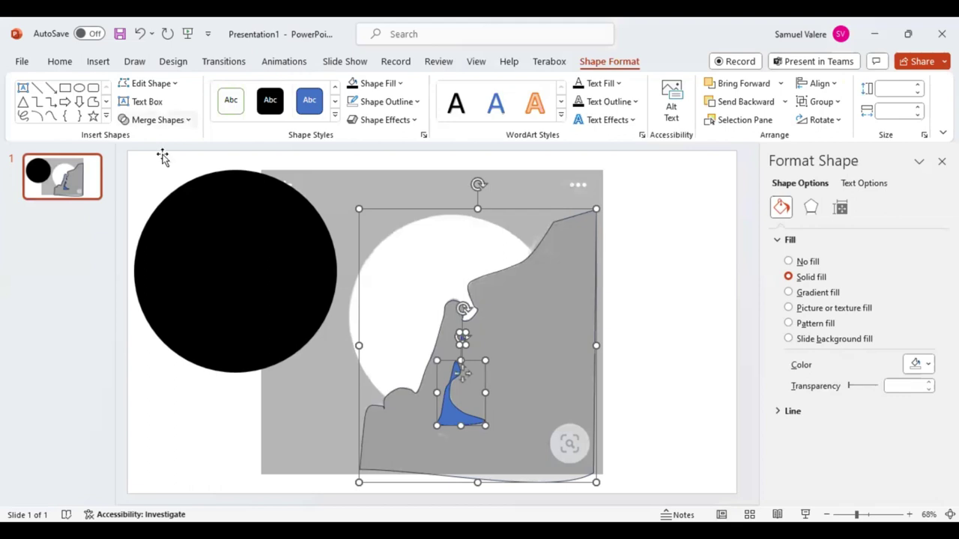
- Move the black circle back over the picture's white disc and nudge it into exact alignment
click(227, 270)
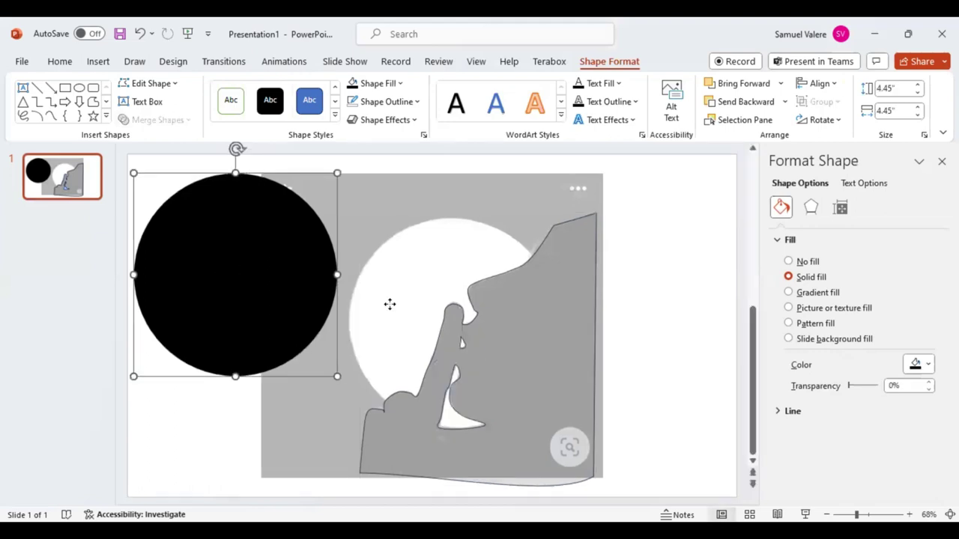
drag(334, 293, 443, 308)
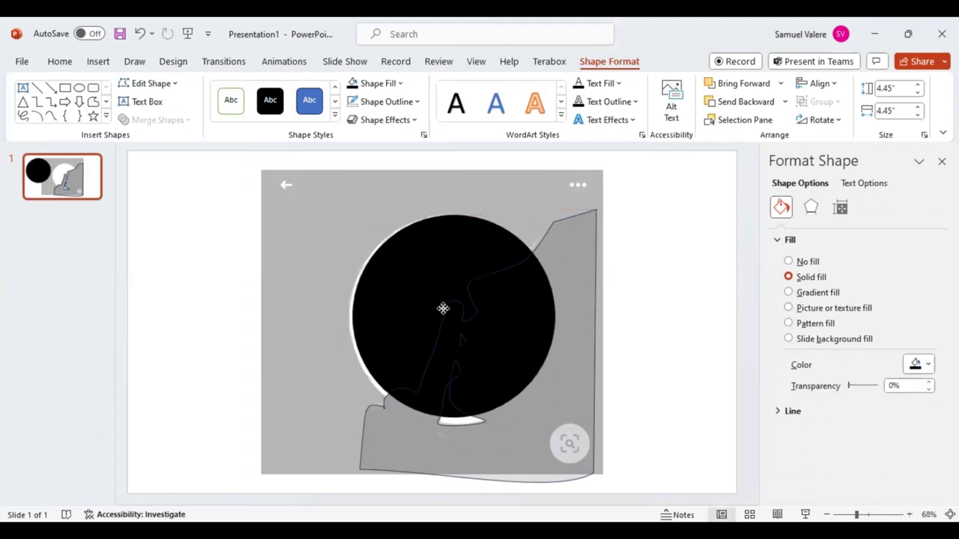
drag(442, 309, 441, 310)
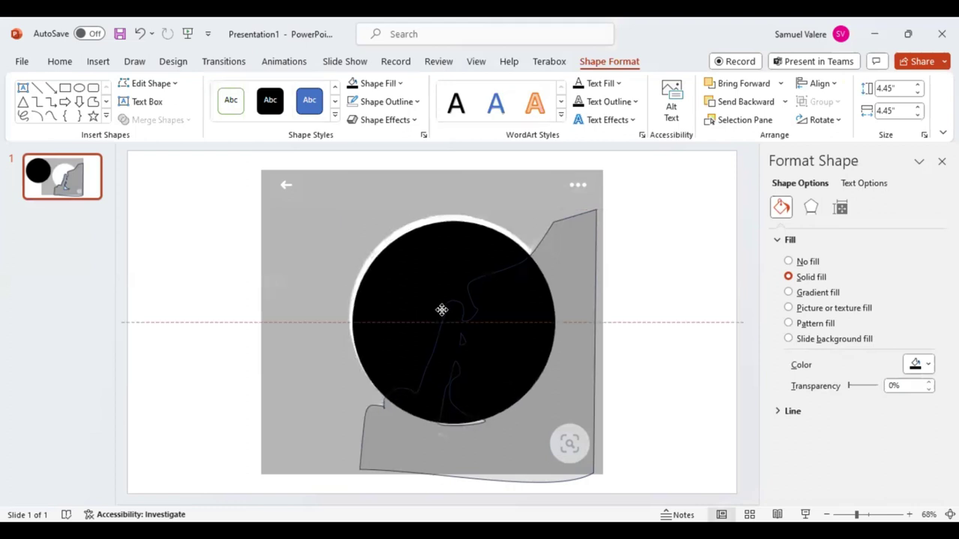
drag(441, 310, 439, 309)
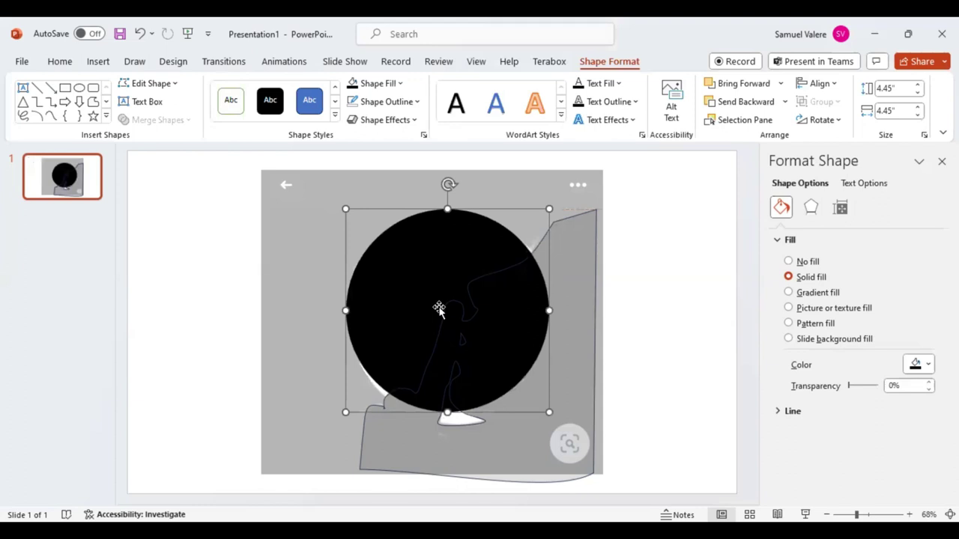
key(Right)
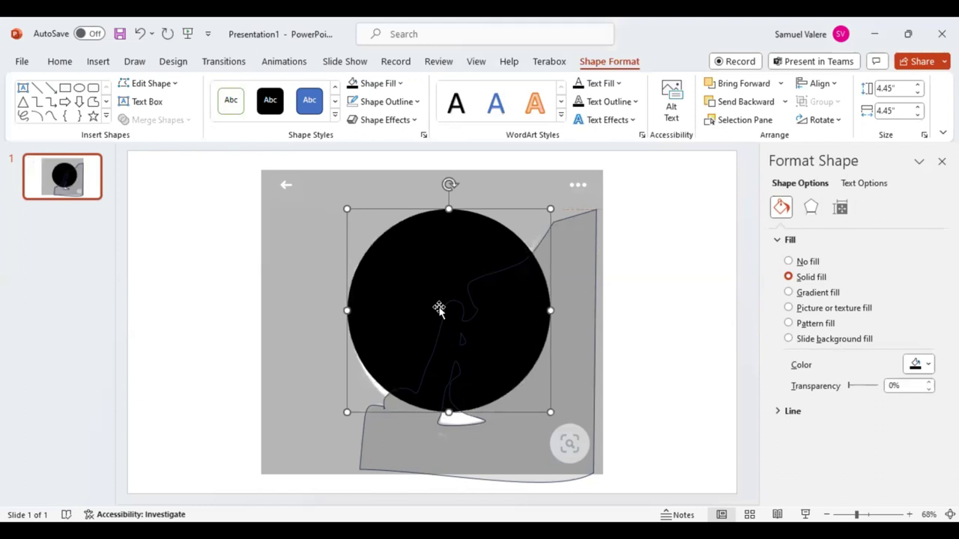
key(Down)
key(Down)
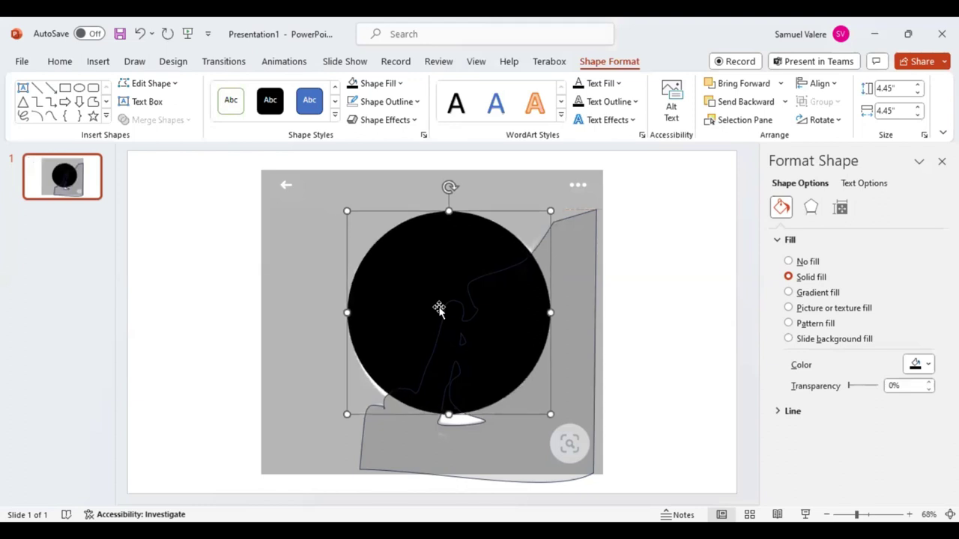
key(Down)
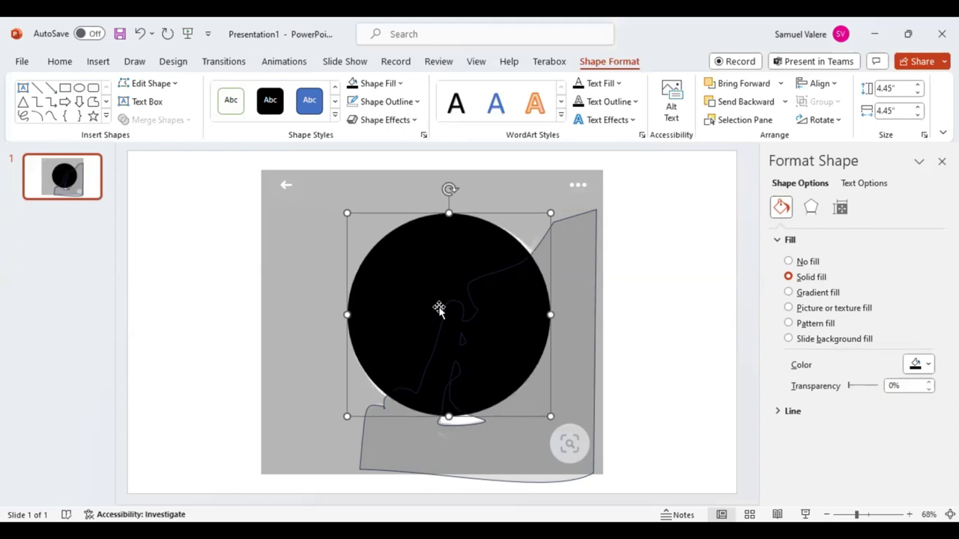
click(276, 226)
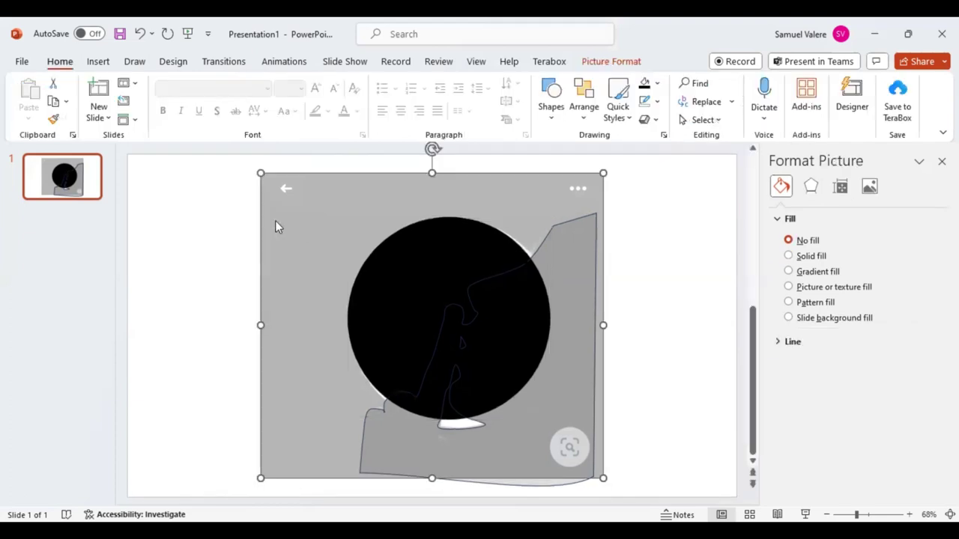
click(827, 256)
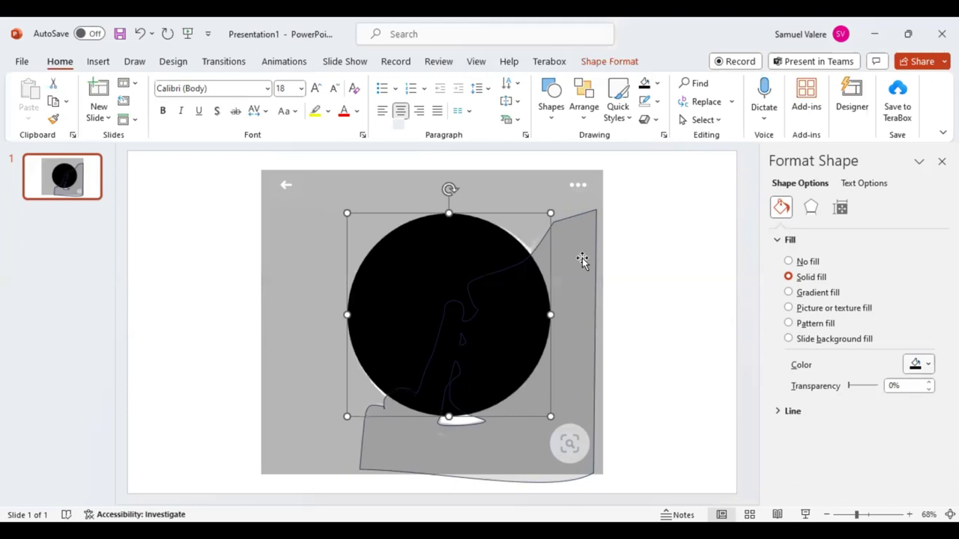
- Fill the traced silhouette solid white like the circle and select both shapes
click(873, 386)
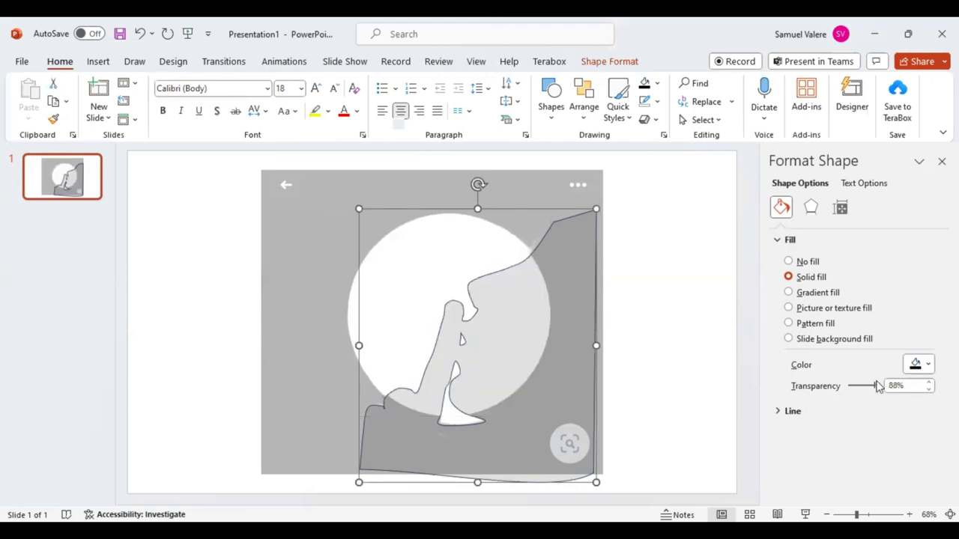
click(928, 365)
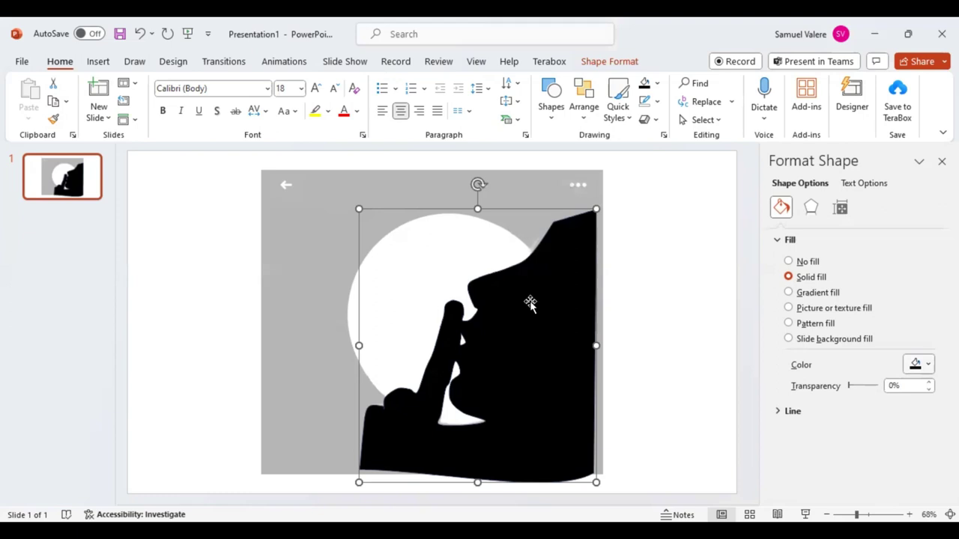
key(ctrl+z)
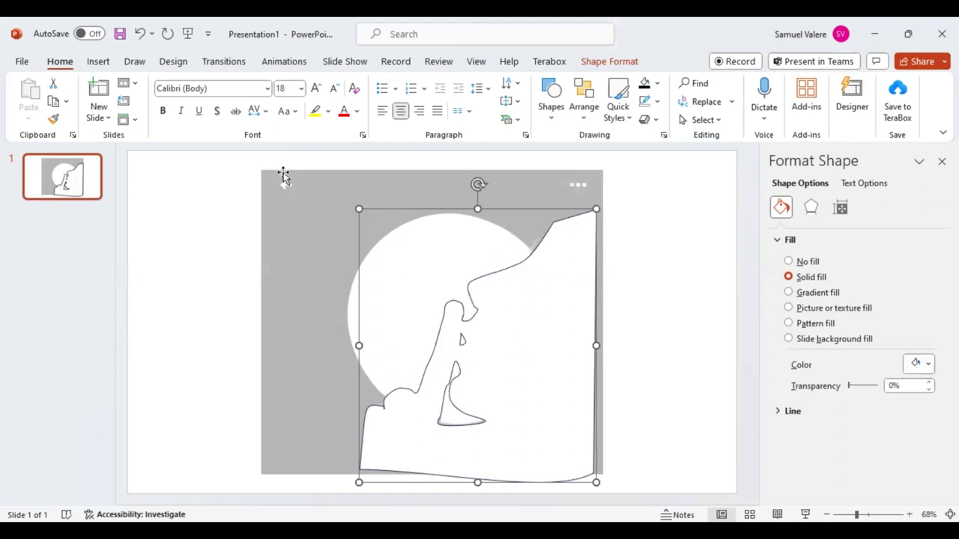
key(ctrl+a)
click(621, 65)
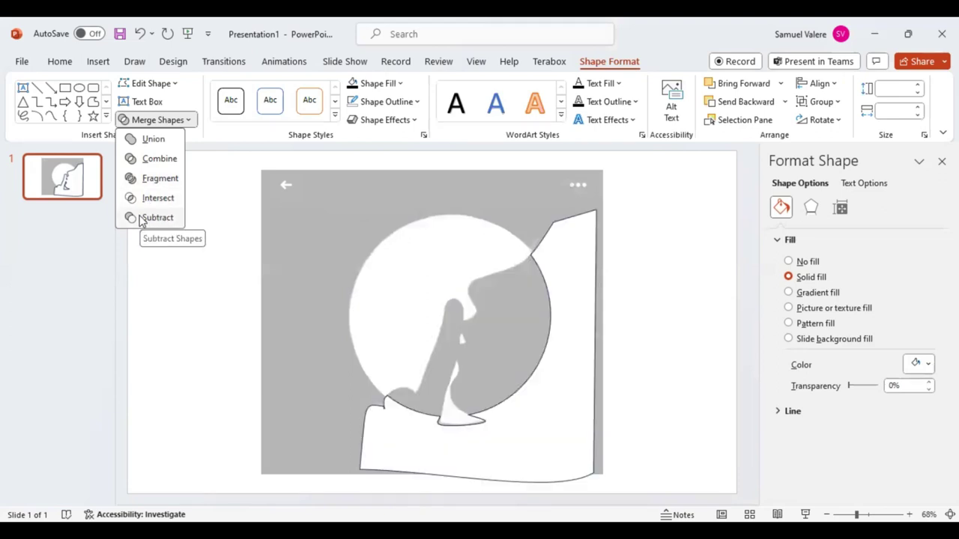
- Try subtracting the silhouette from the circle, delete the result, then undo back to the separate shapes
click(141, 218)
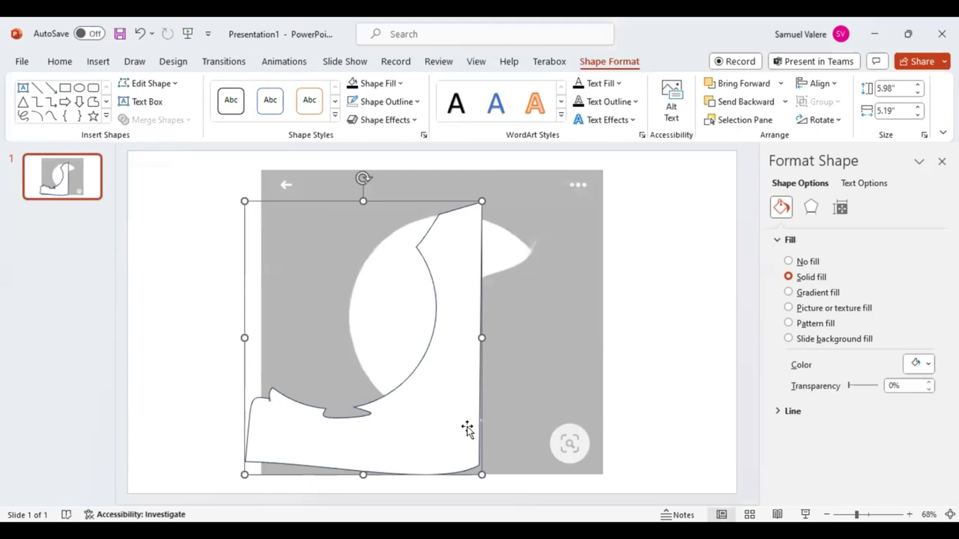
key(Delete)
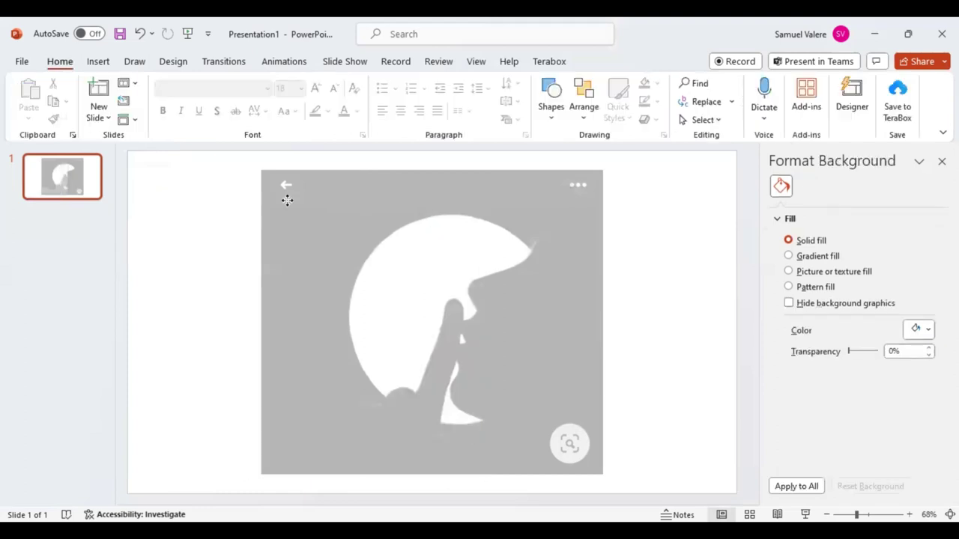
click(141, 34)
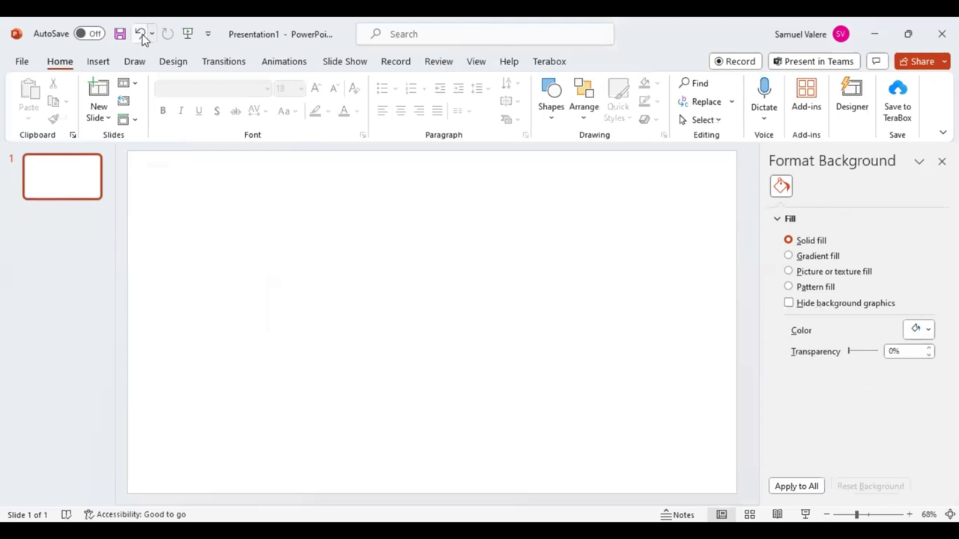
click(141, 34)
click(142, 35)
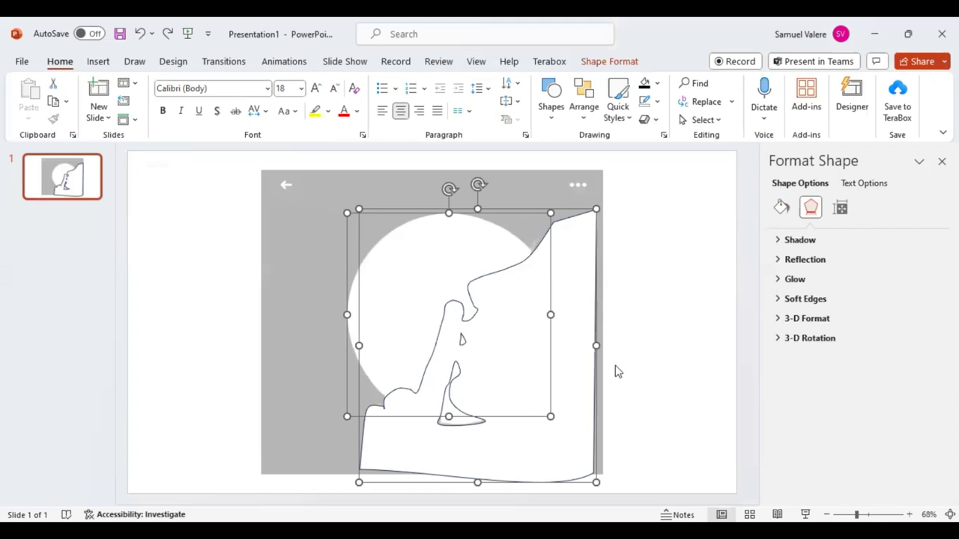
- Select the large white face shape and the circle together and apply Merge Shapes > Fragment
click(616, 371)
click(443, 312)
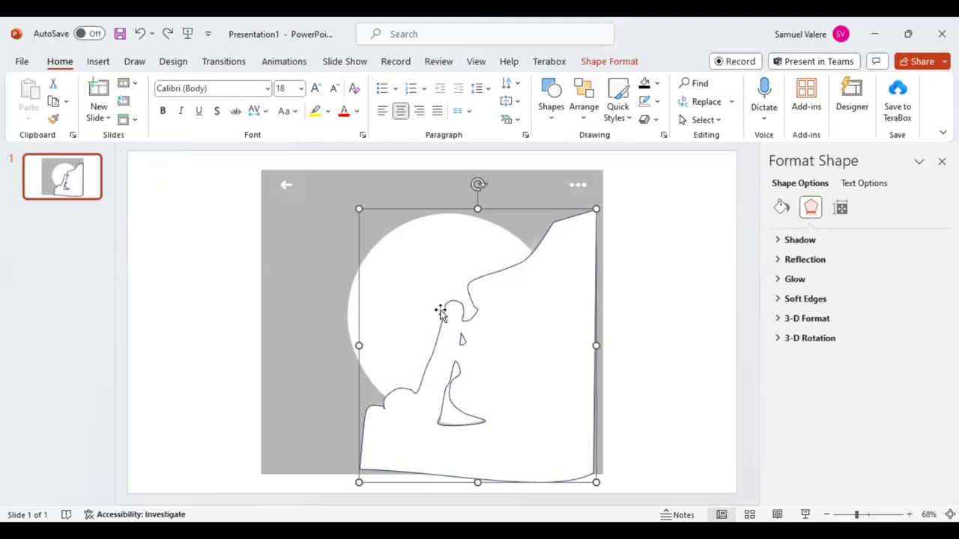
shift+click(414, 283)
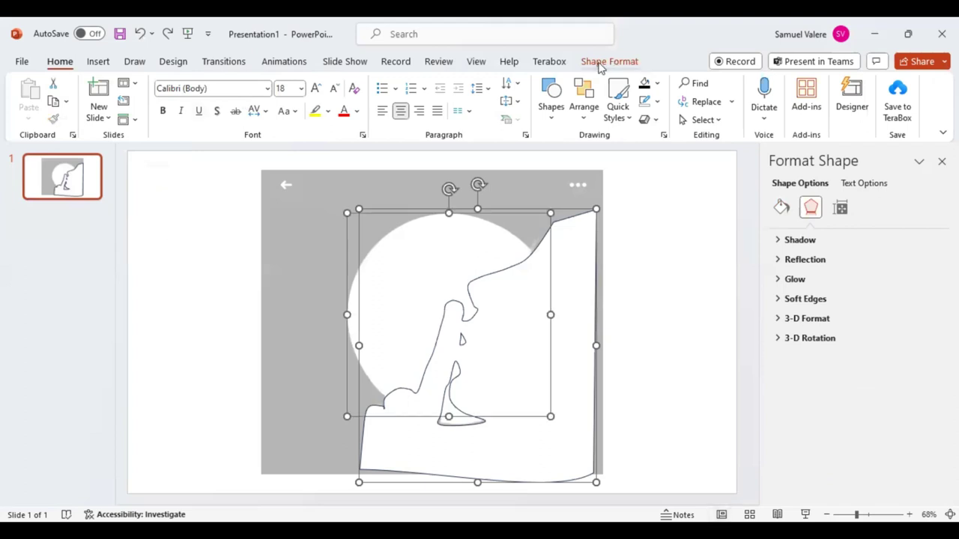
click(607, 65)
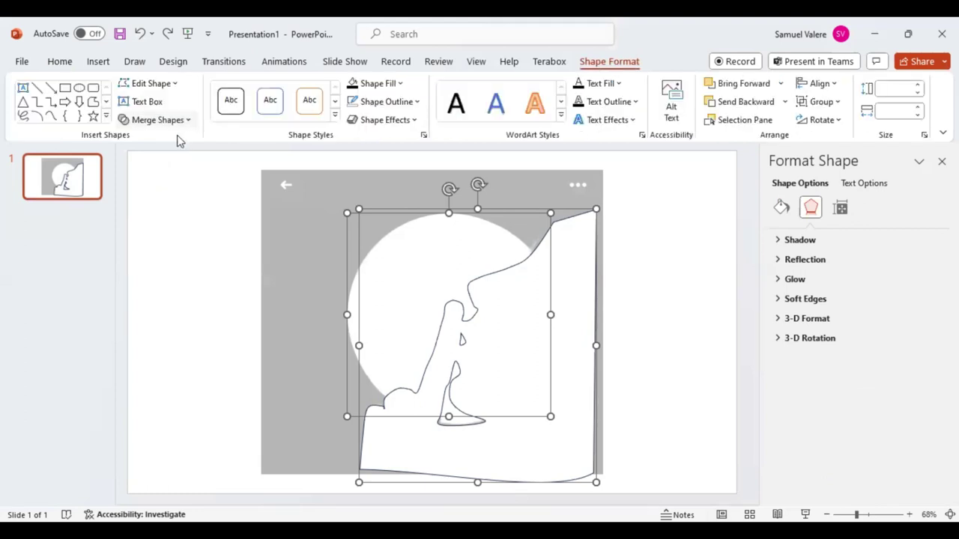
click(158, 120)
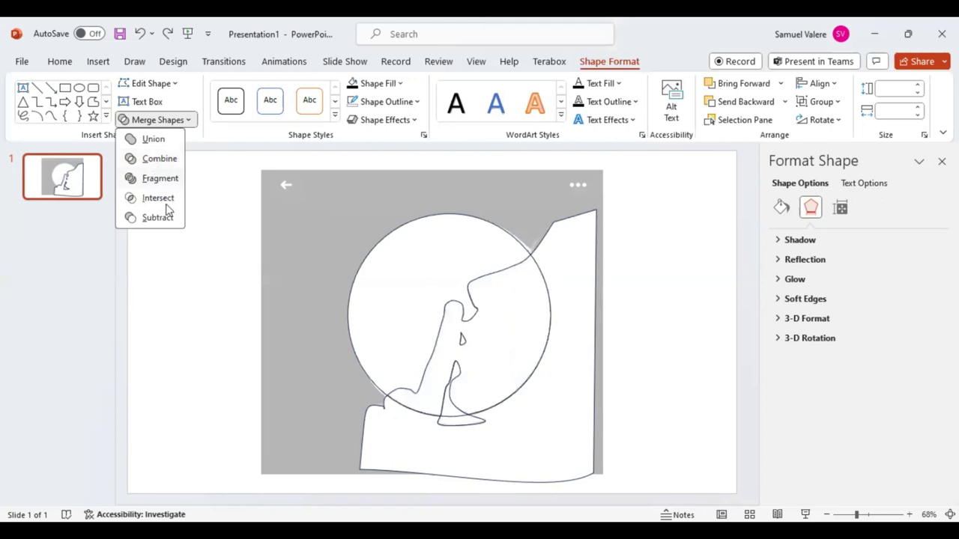
click(278, 238)
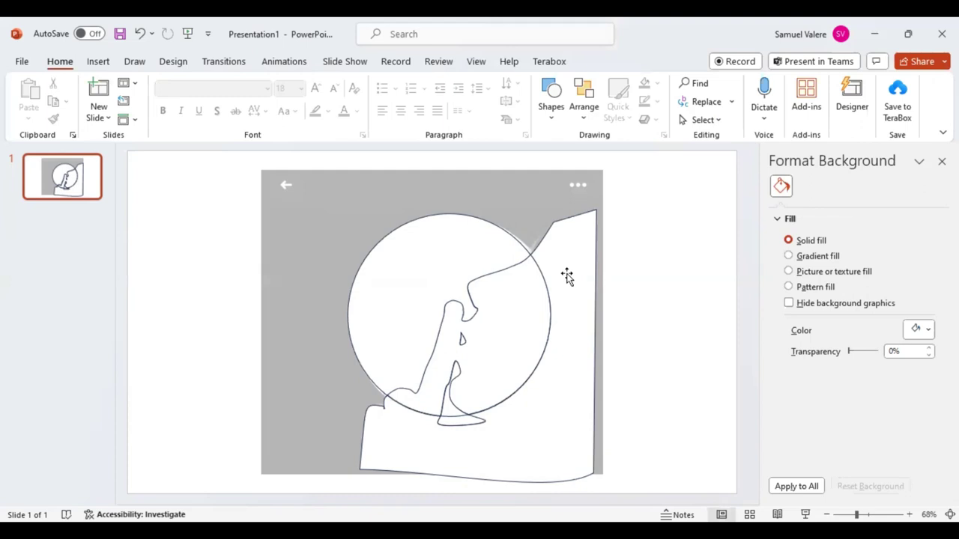
- Delete the white fragment outside the circle and the grey reference picture
click(568, 276)
key(Delete)
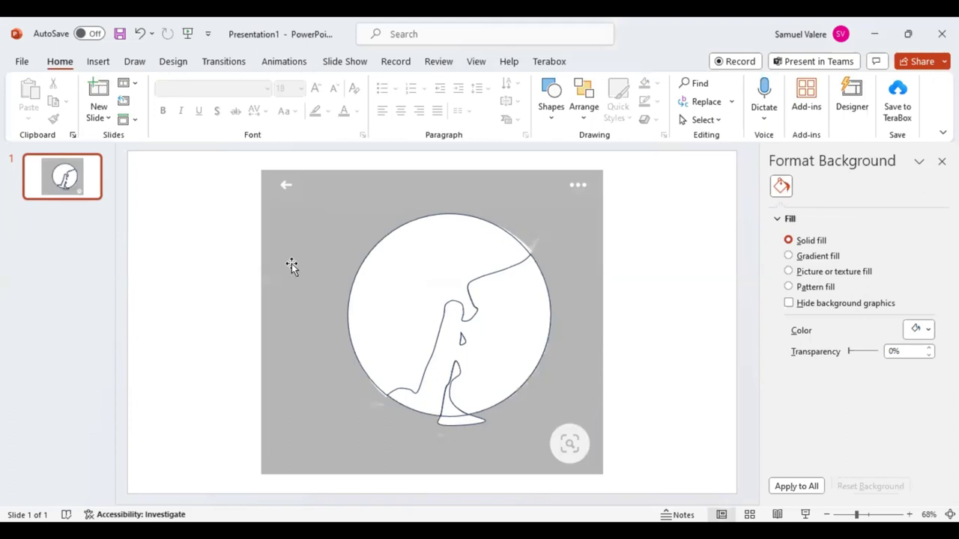
click(291, 264)
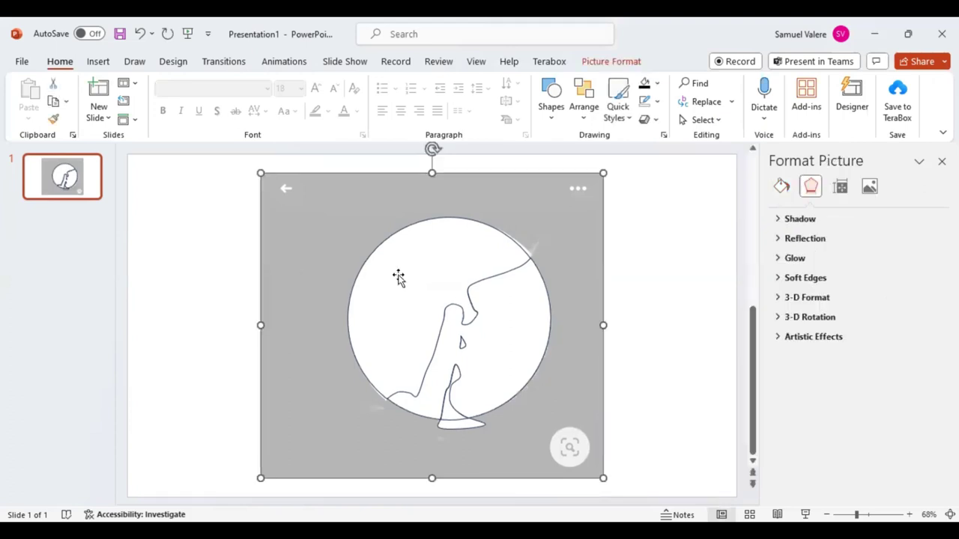
key(Delete)
click(421, 223)
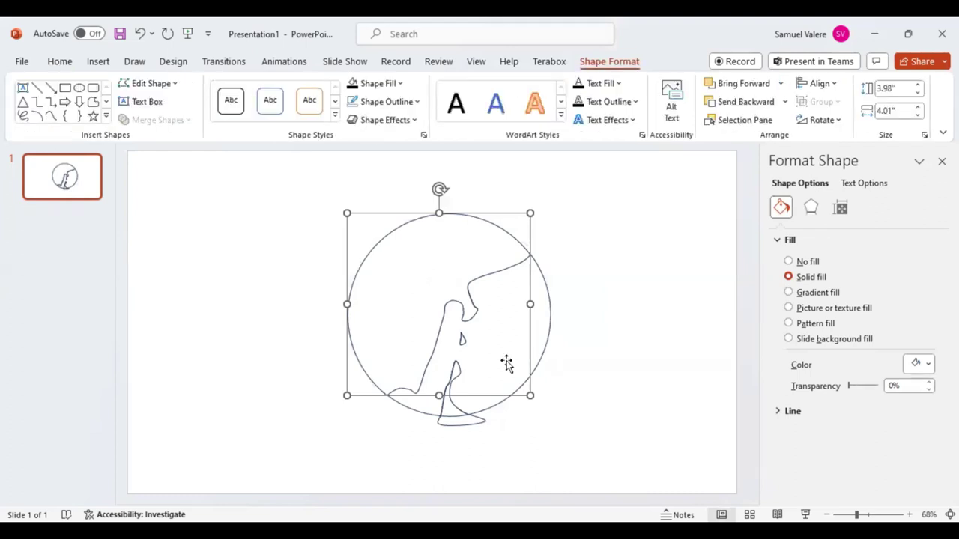
- Fill the face-shaped piece inside the circle solid black
key(ctrl+z)
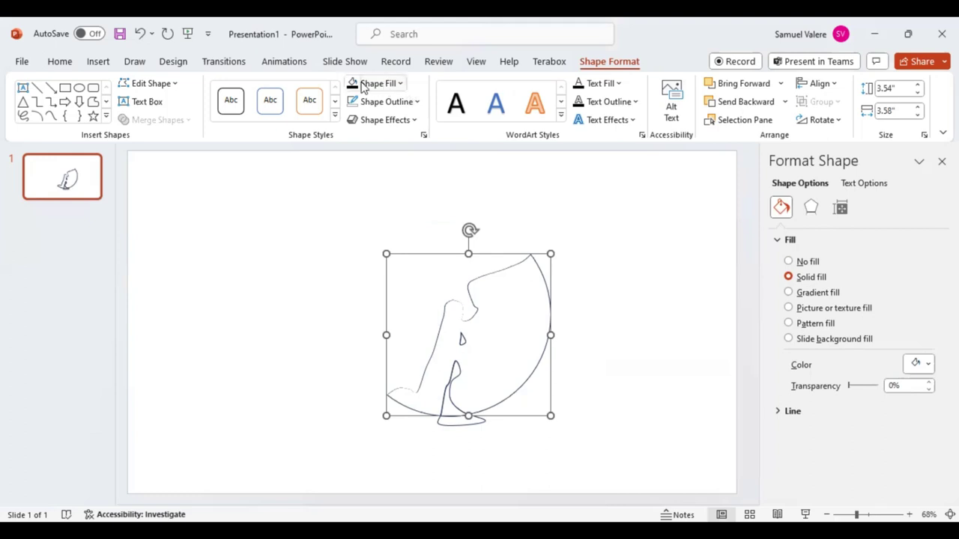
click(356, 88)
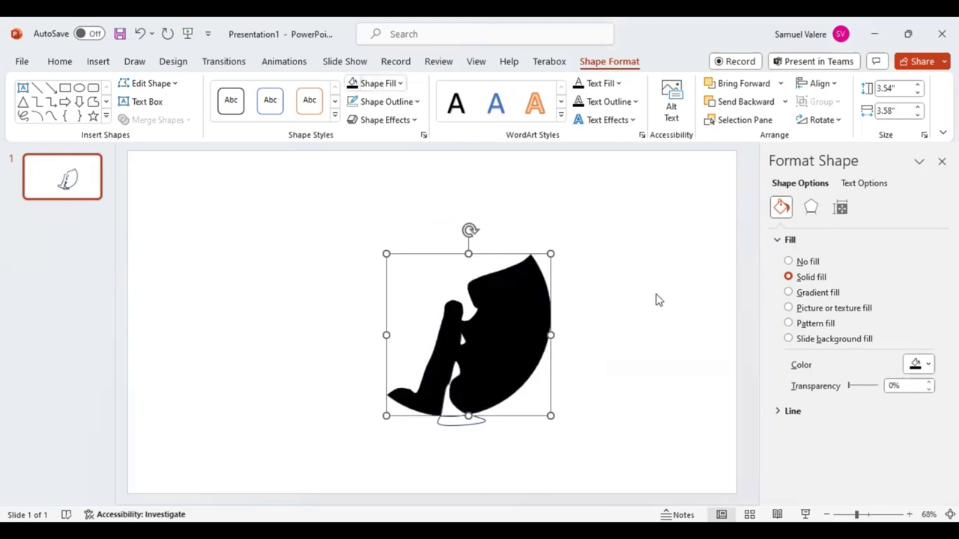
key(Escape)
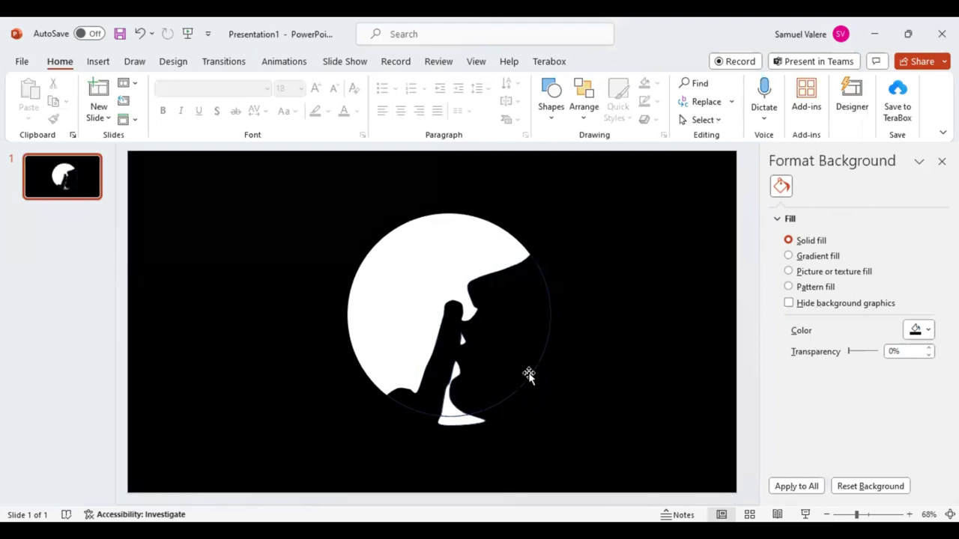
- Merge the small white bottom piece and the thin shape above it into one shape
click(528, 375)
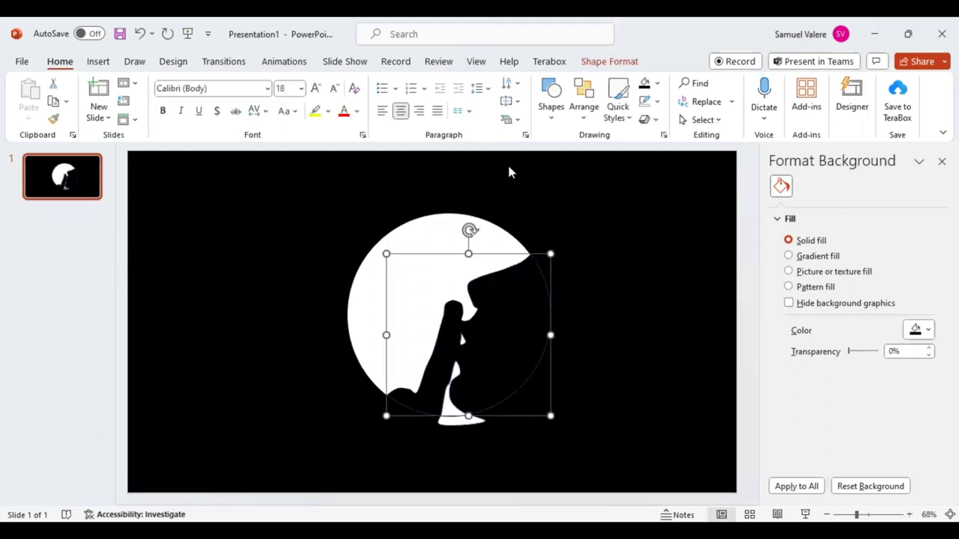
click(630, 65)
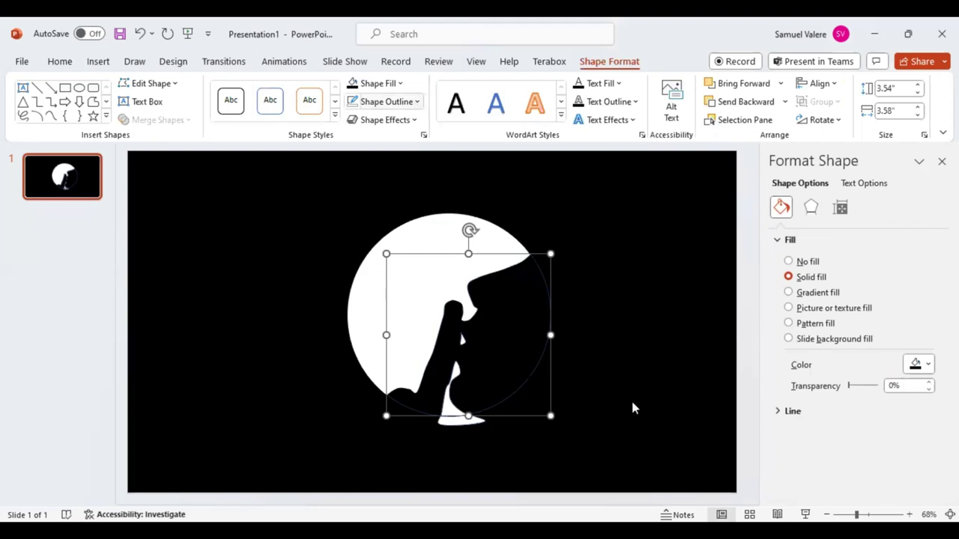
click(447, 413)
shift+click(446, 403)
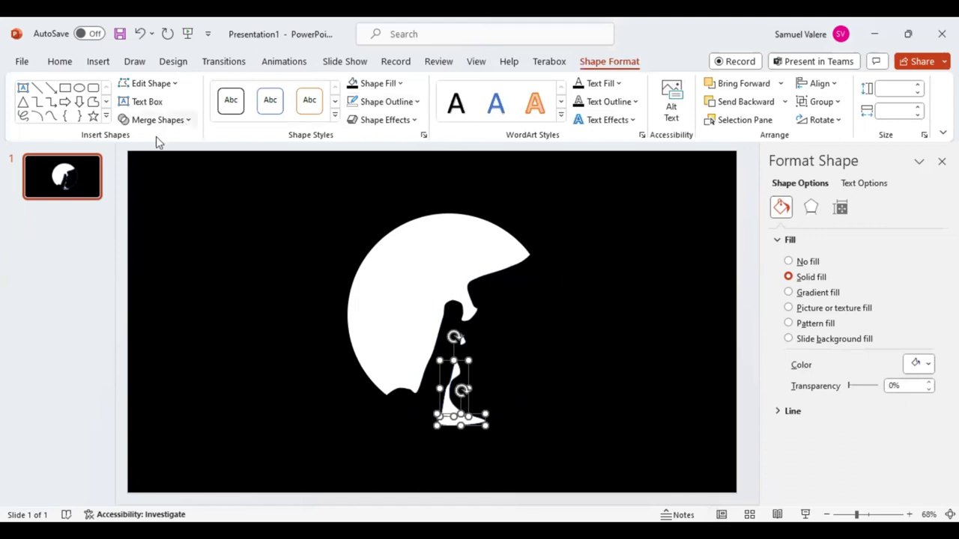
key(ctrl+y)
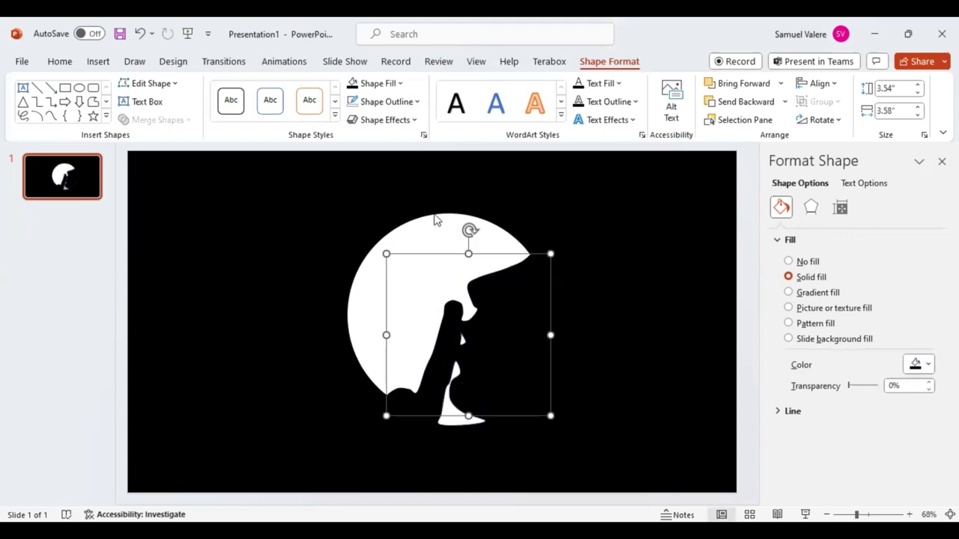
click(599, 417)
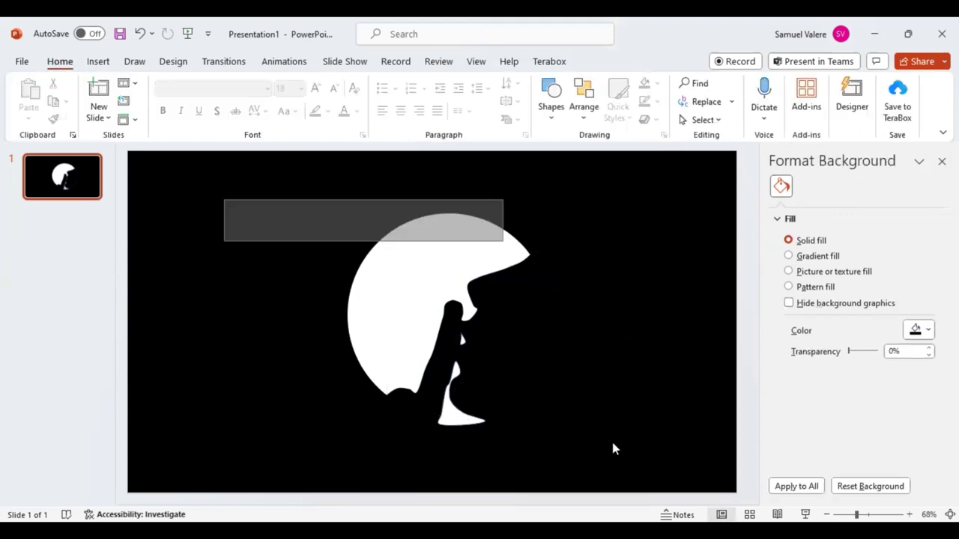
- Select all the logo shapes and apply a 3-D preset shape effect
drag(613, 448, 611, 438)
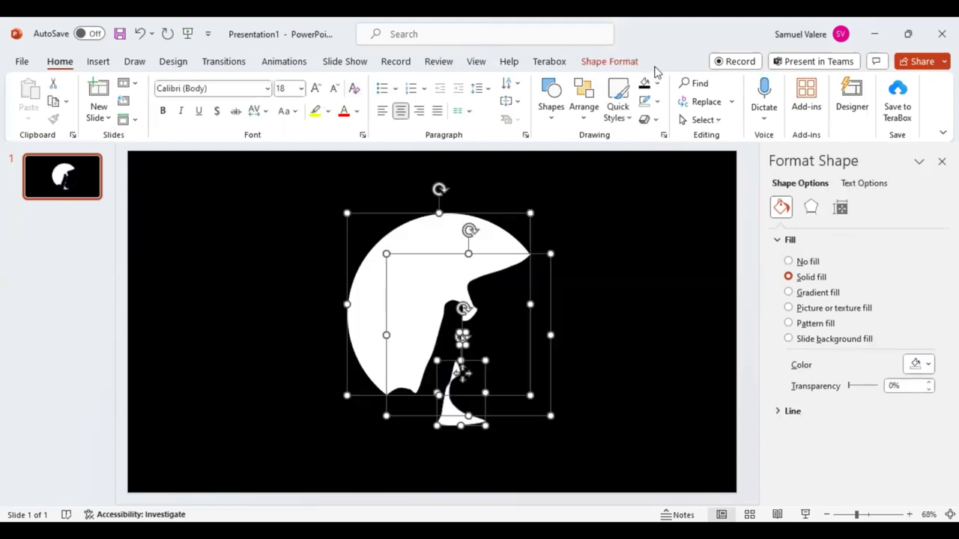
click(613, 63)
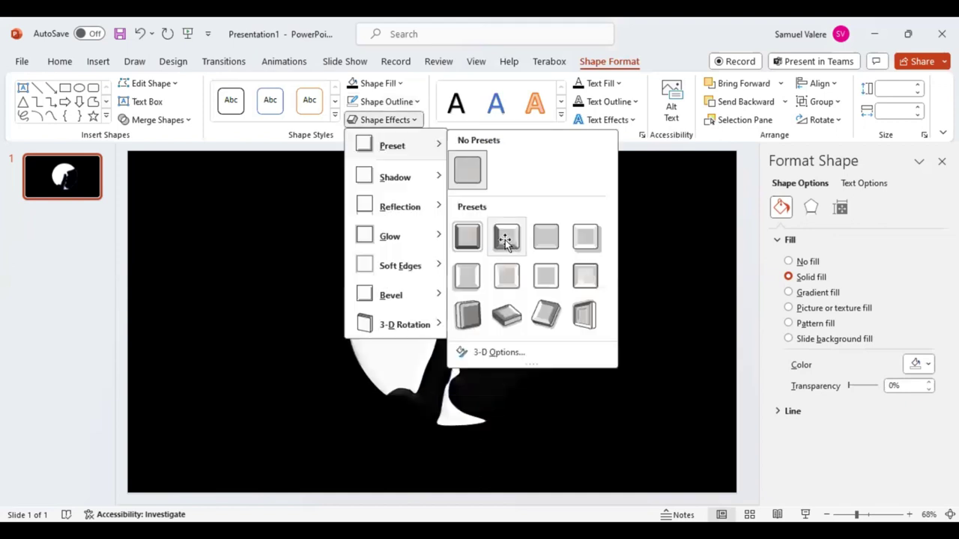
click(622, 398)
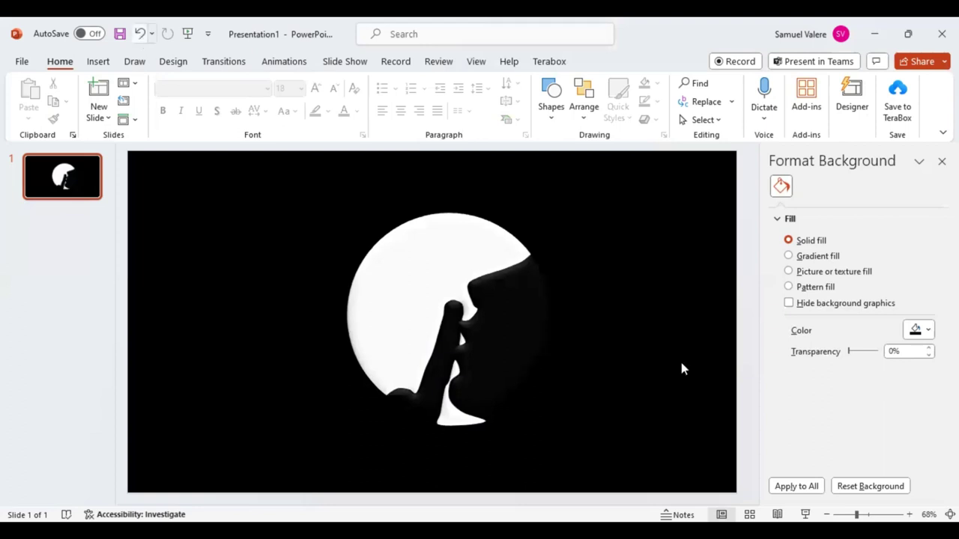
- Undo the 3-D preset effect and reselect all the logo shapes
key(ctrl+z)
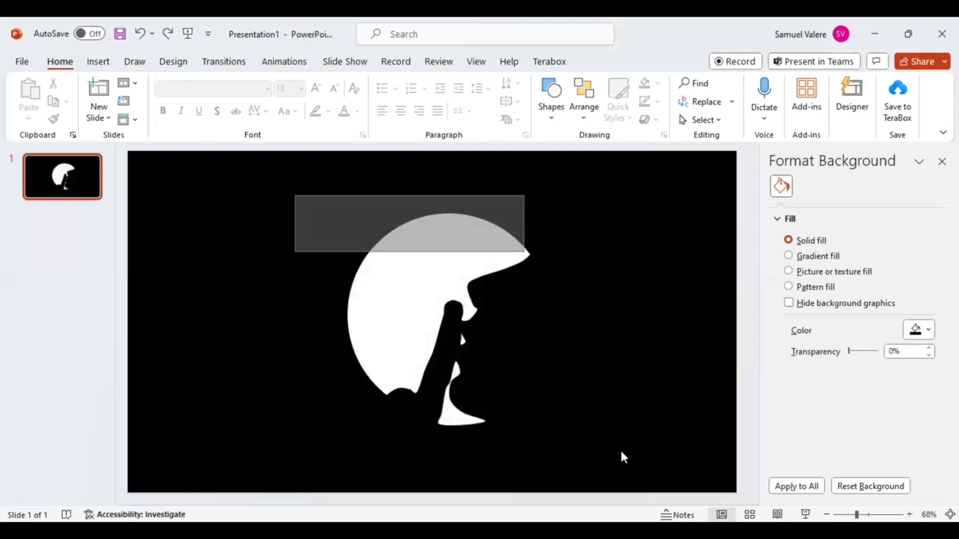
drag(621, 458, 634, 371)
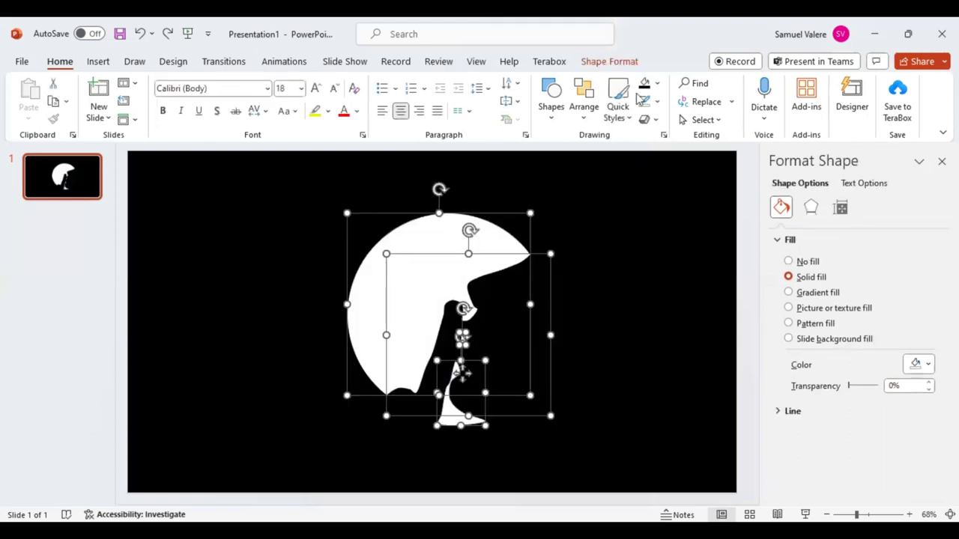
click(611, 63)
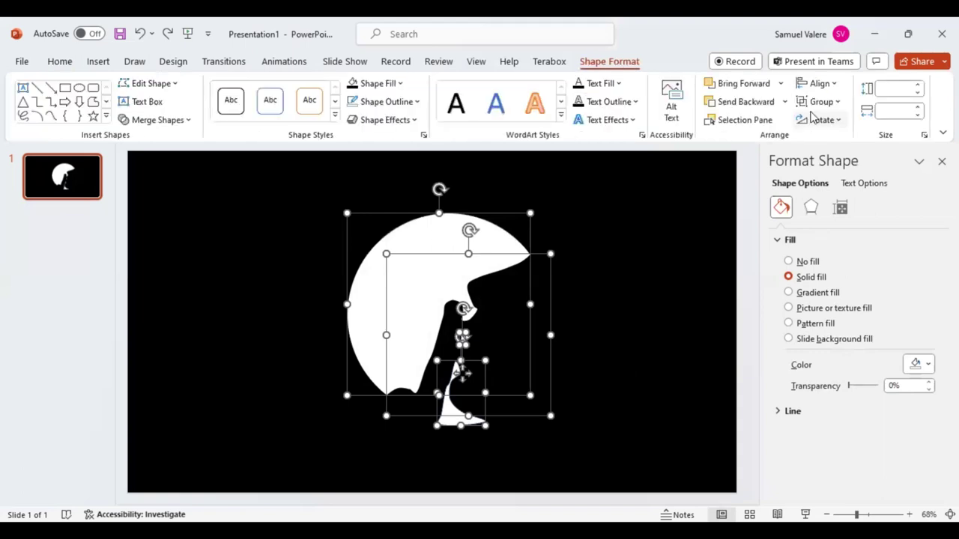